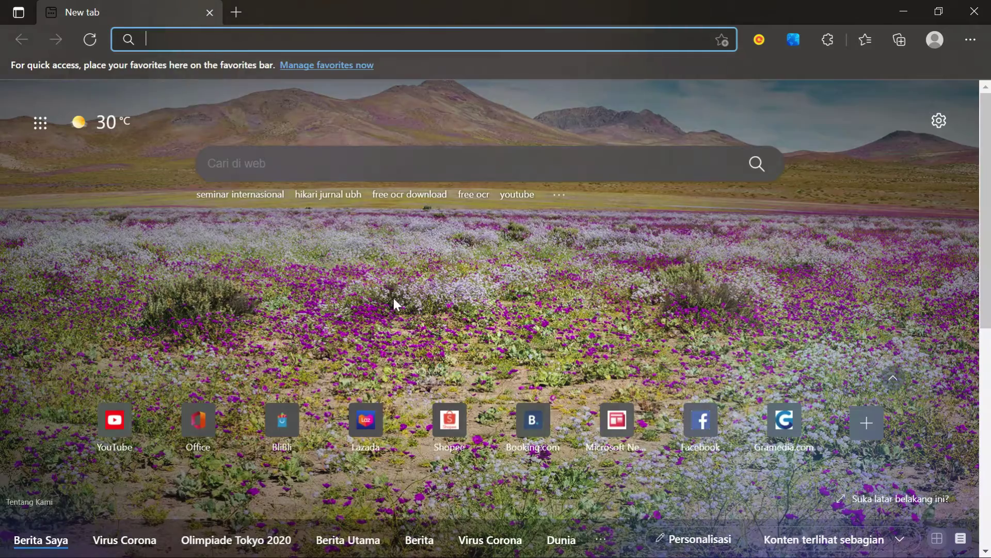
# - Search Bing for postermywall from the Edge address bar
pyautogui.write('pos')
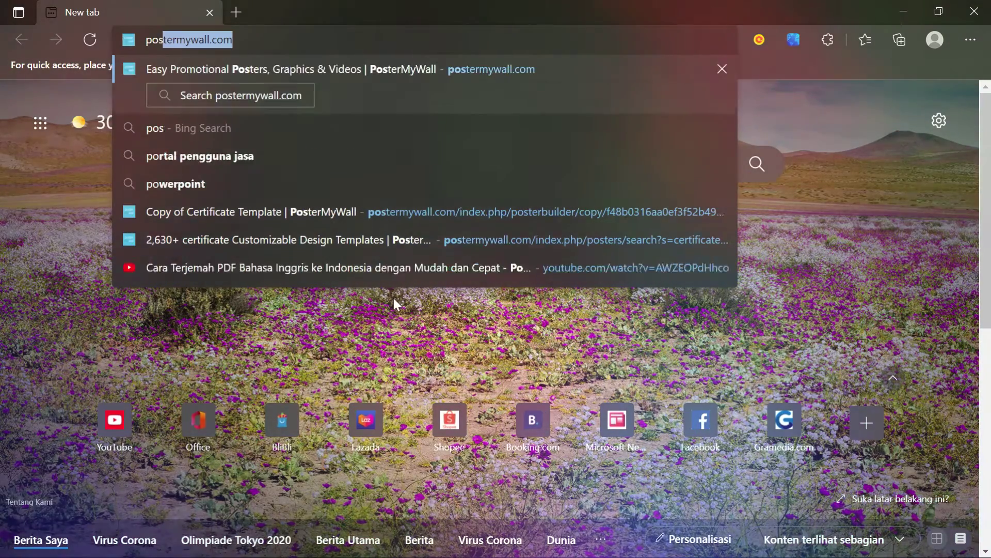
pyautogui.write('ter')
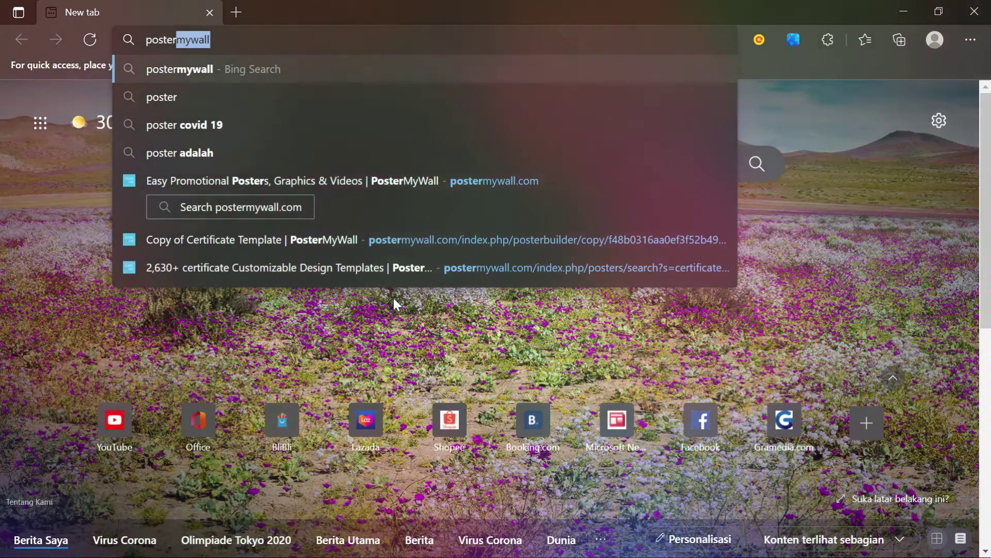
pyautogui.press('Return')
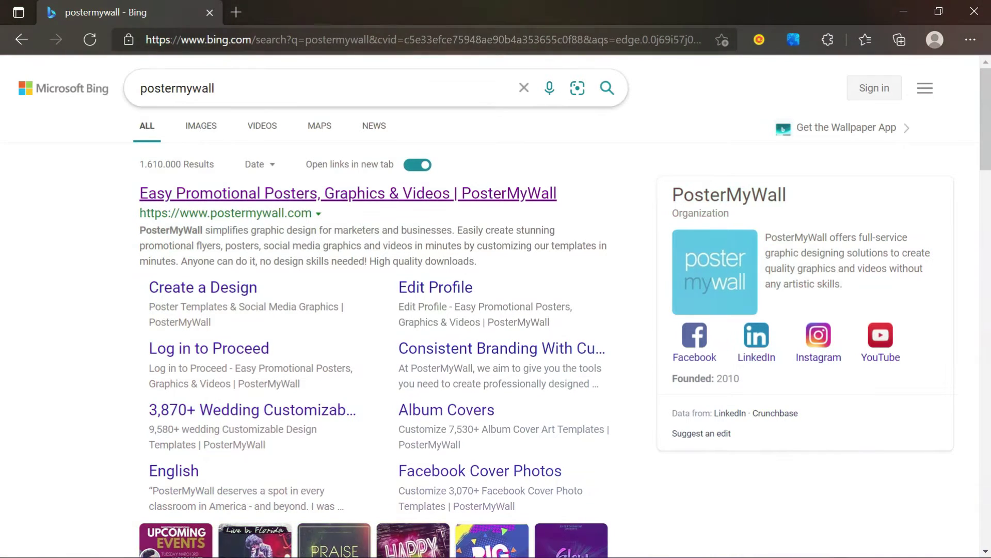
# - Open the PosterMyWall website from the results and scroll down to the template categories
pyautogui.click(419, 194)
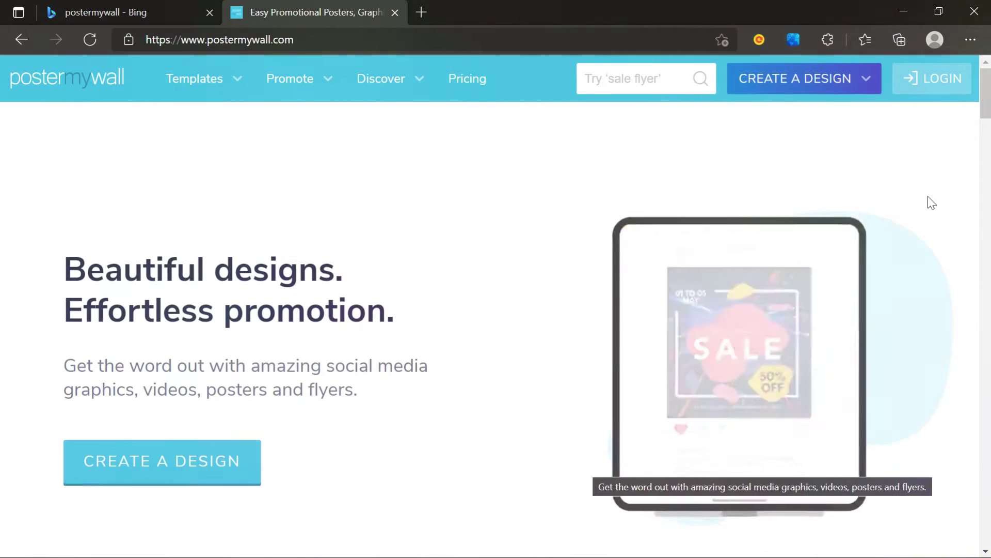
pyautogui.scroll(-9, 932, 203)
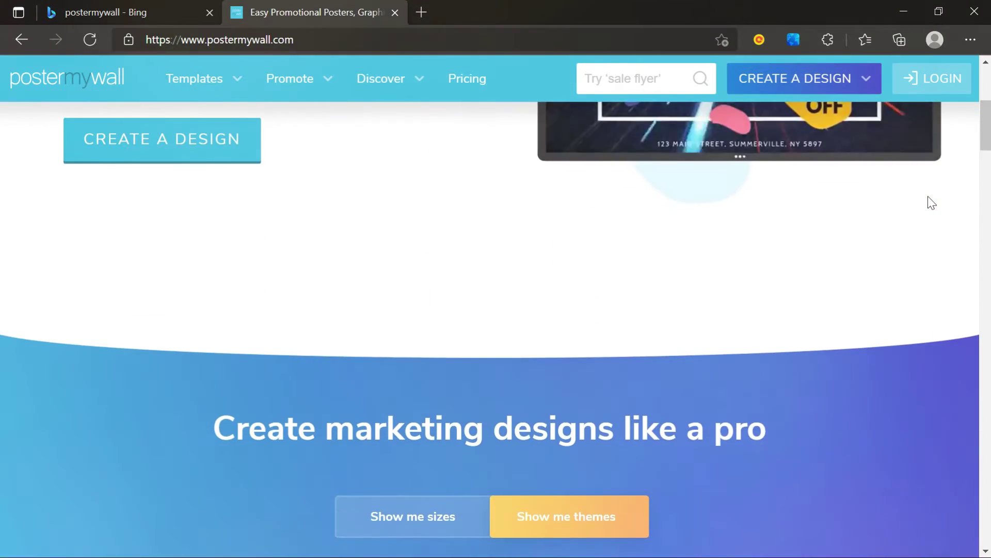
pyautogui.scroll(-5, 931, 203)
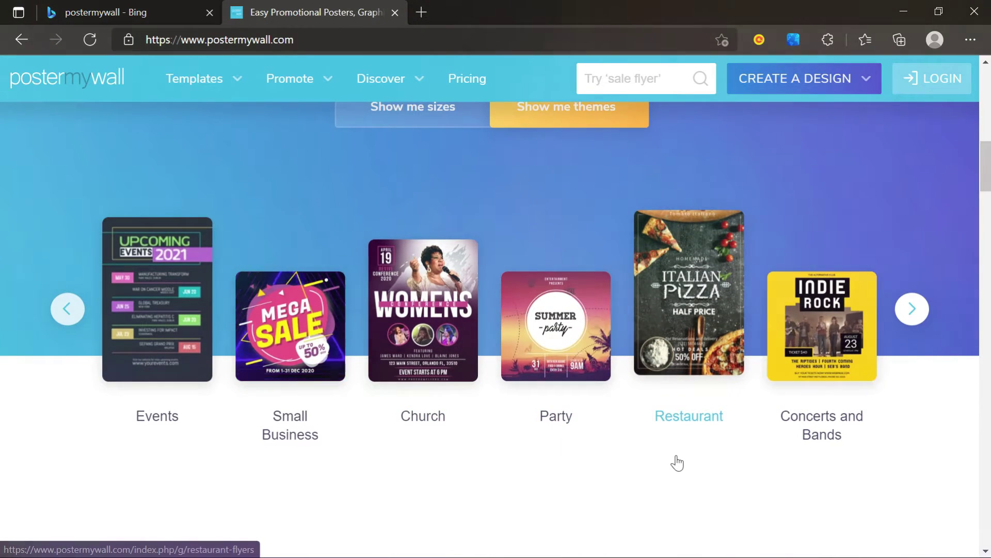
# - Browse through the template category carousel and open the full Discover templates gallery
pyautogui.click(914, 313)
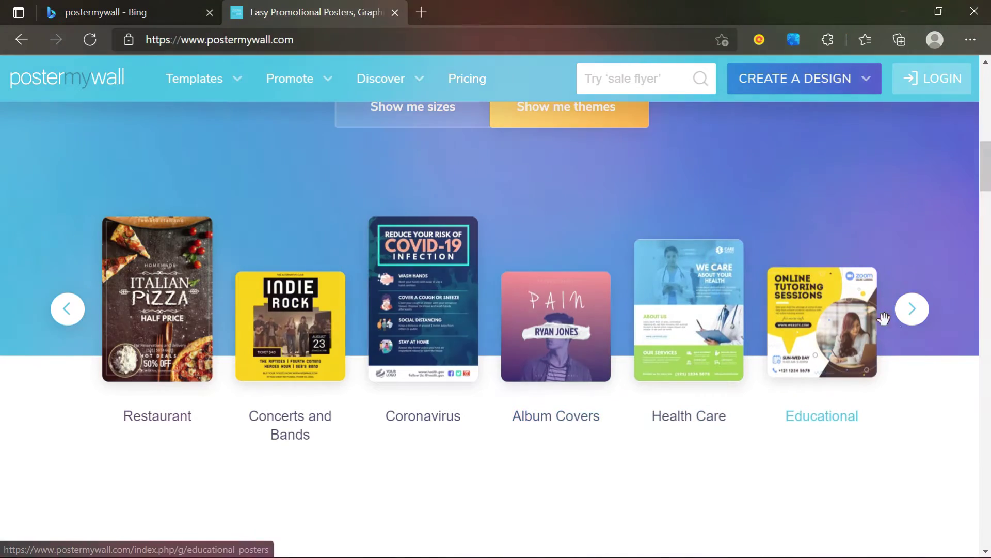
pyautogui.click(912, 310)
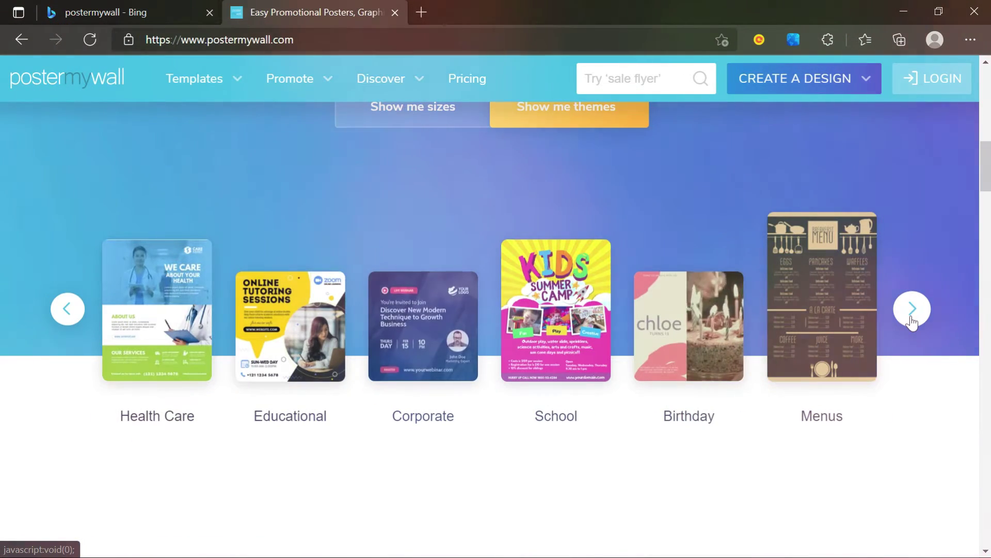
pyautogui.click(912, 310)
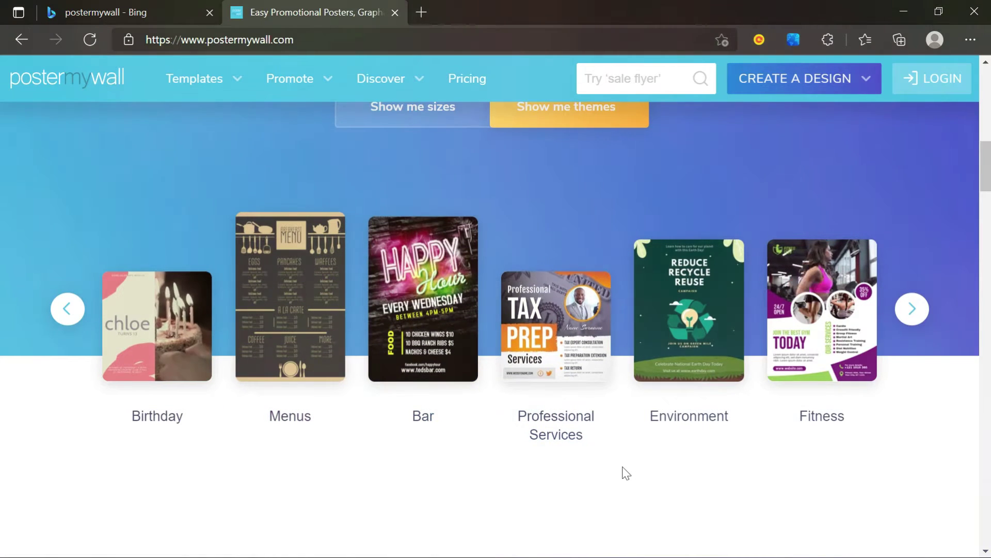
pyautogui.hscroll(3, 834, 444)
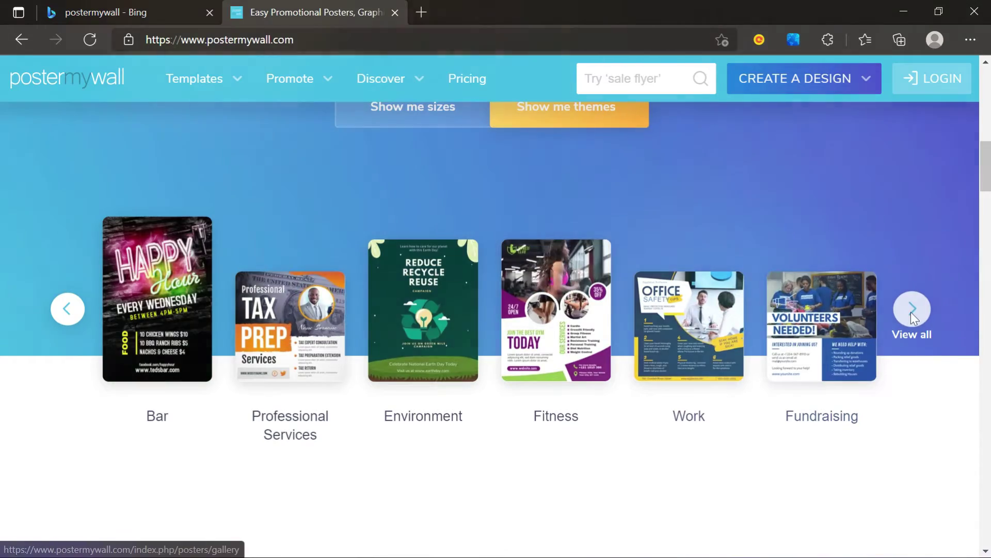
pyautogui.click(913, 313)
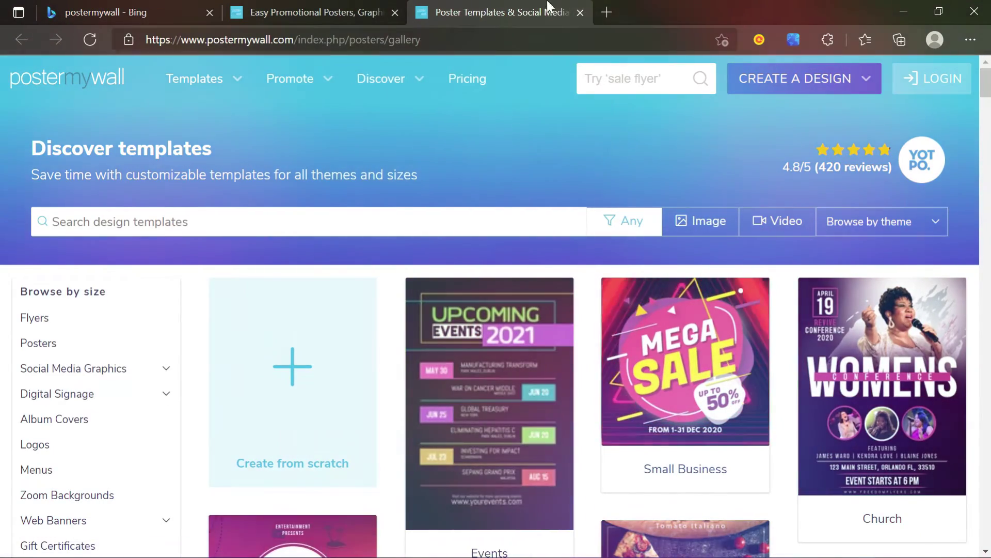
pyautogui.scroll(-10, 703, 240)
pyautogui.scroll(10, 476, 267)
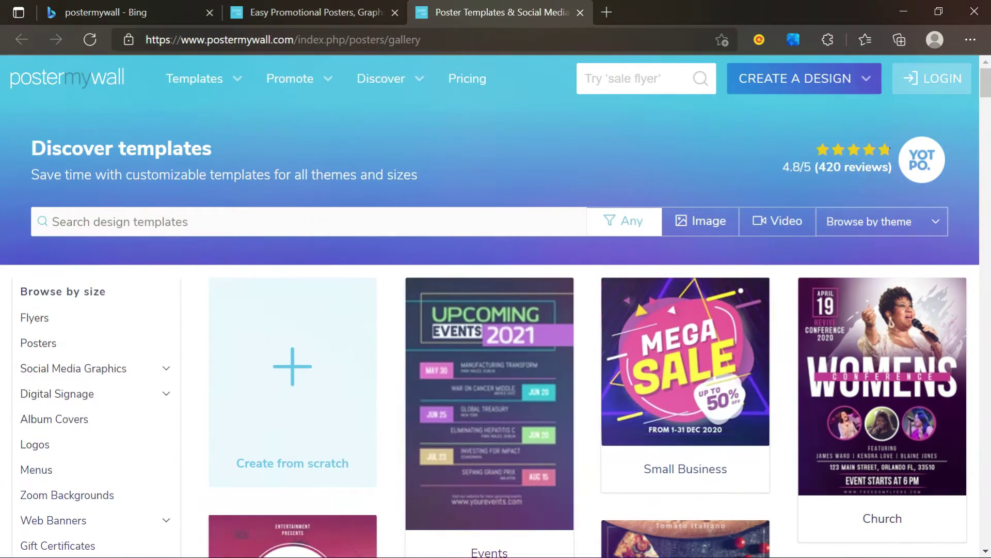
pyautogui.click(372, 222)
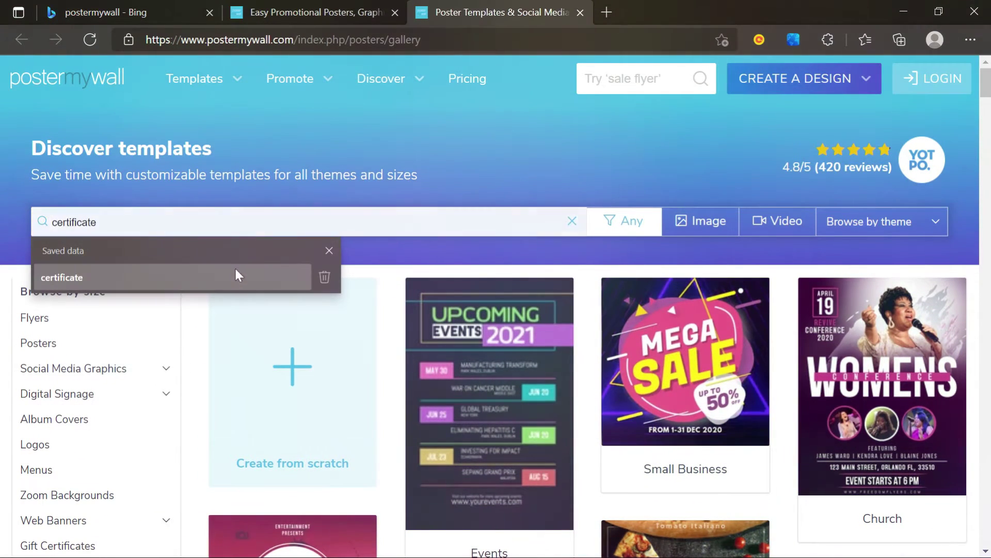
pyautogui.click(224, 278)
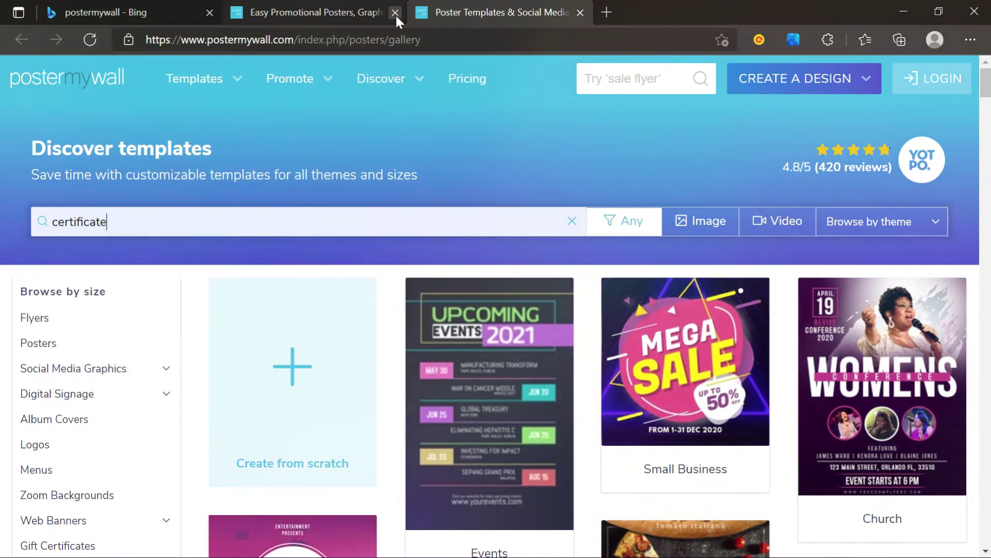
pyautogui.click(396, 14)
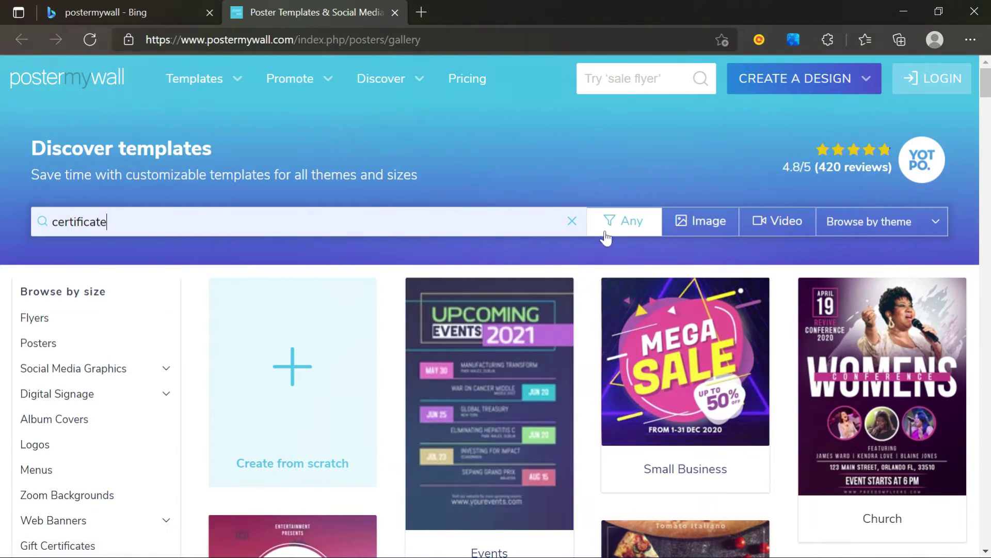
pyautogui.press('Return')
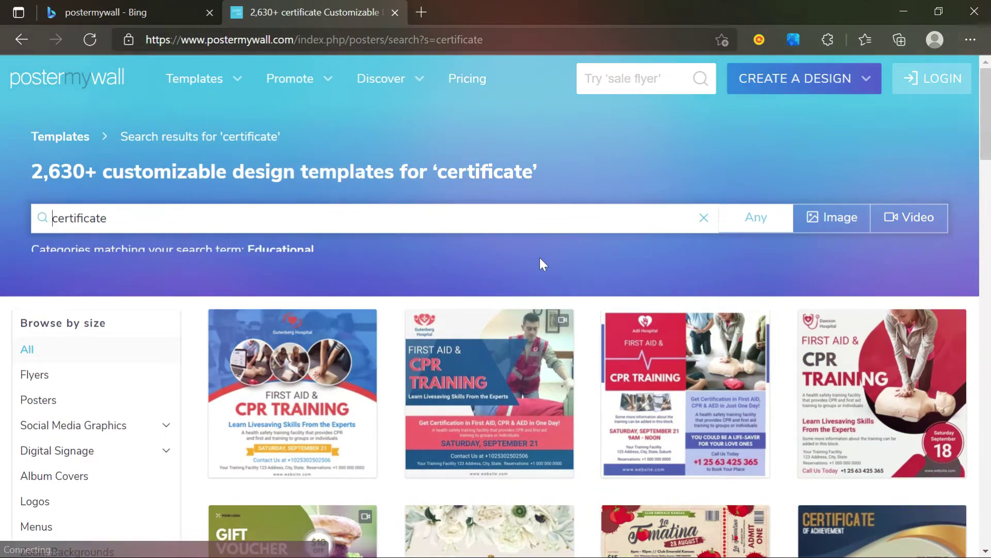
pyautogui.scroll(-3, 540, 263)
pyautogui.scroll(-2, 540, 264)
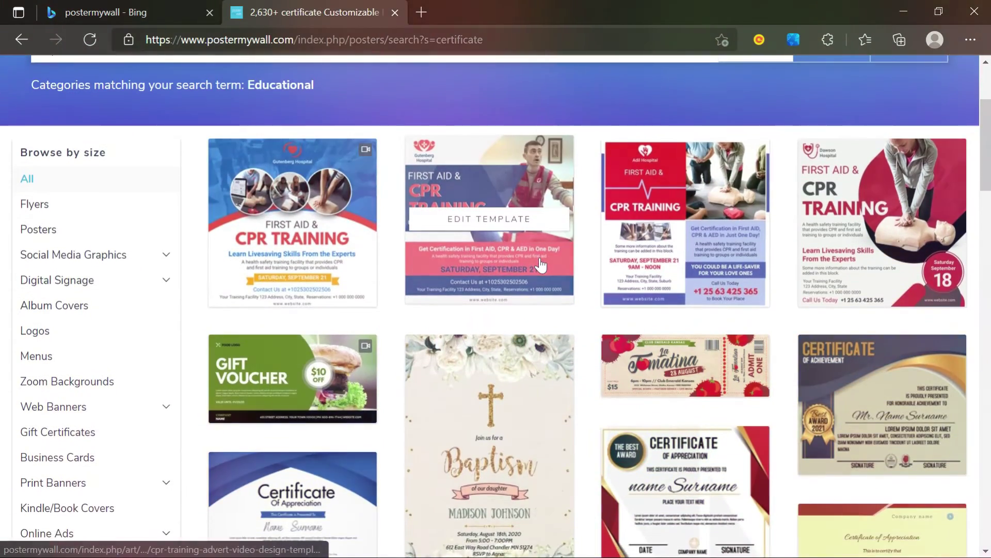
pyautogui.scroll(-3, 540, 265)
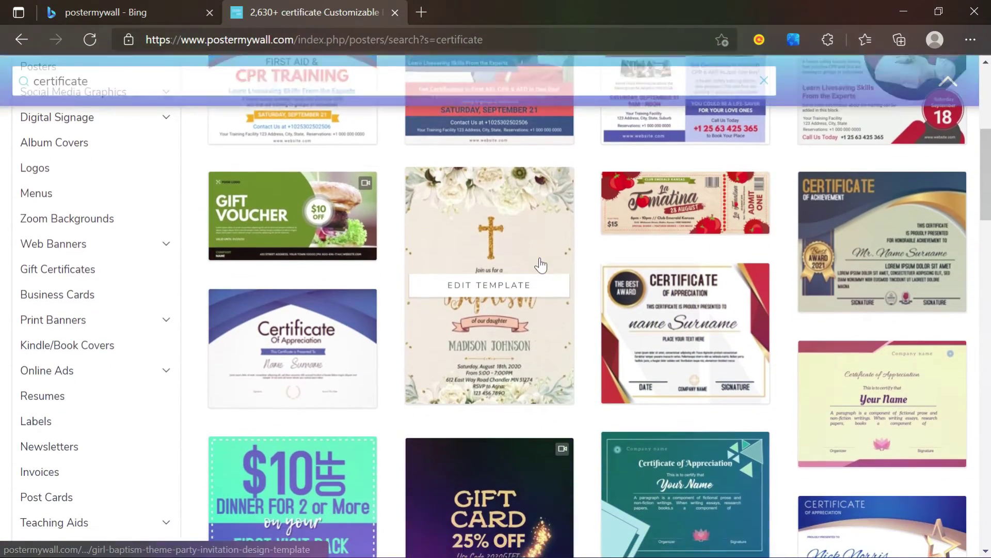
pyautogui.scroll(-2, 540, 264)
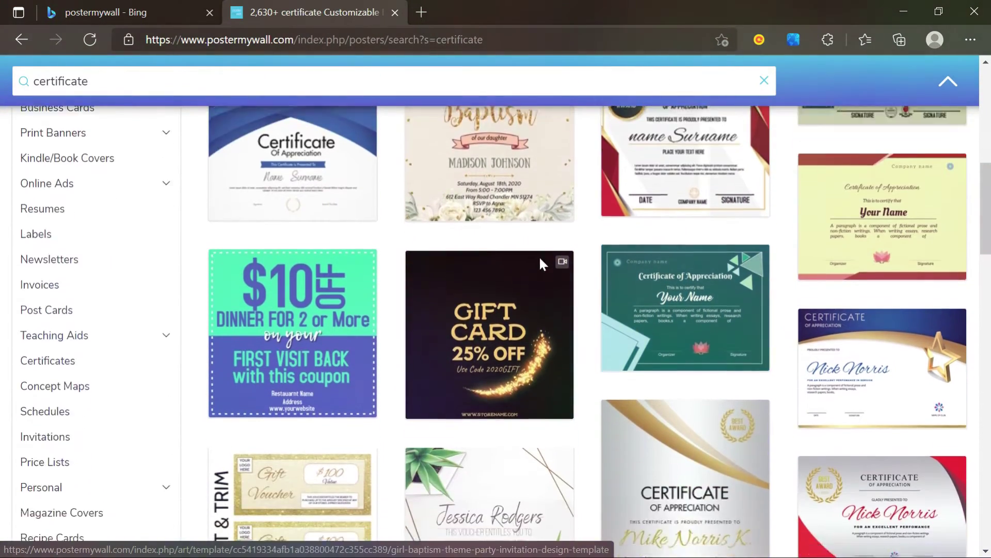
pyautogui.scroll(-2, 540, 265)
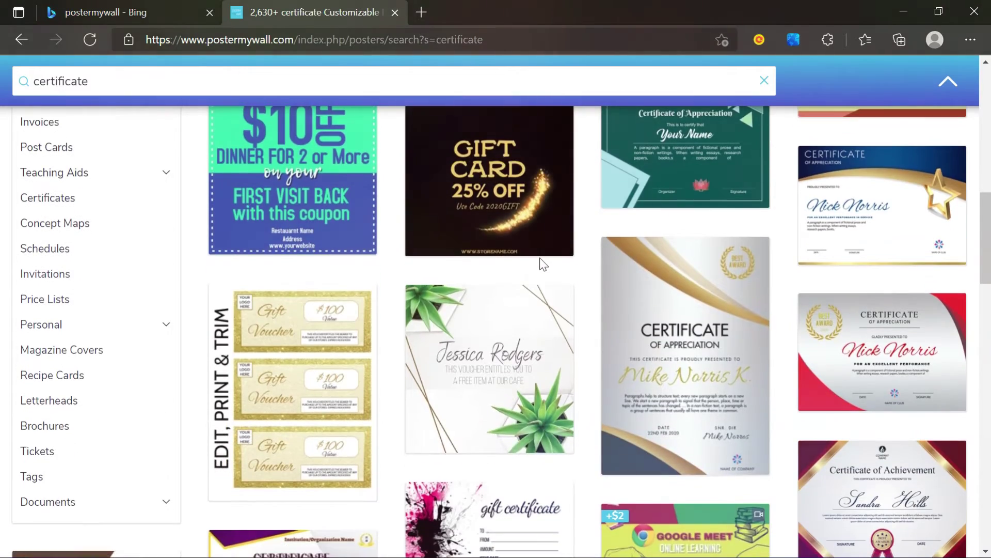
pyautogui.scroll(3, 540, 265)
pyautogui.scroll(3, 540, 264)
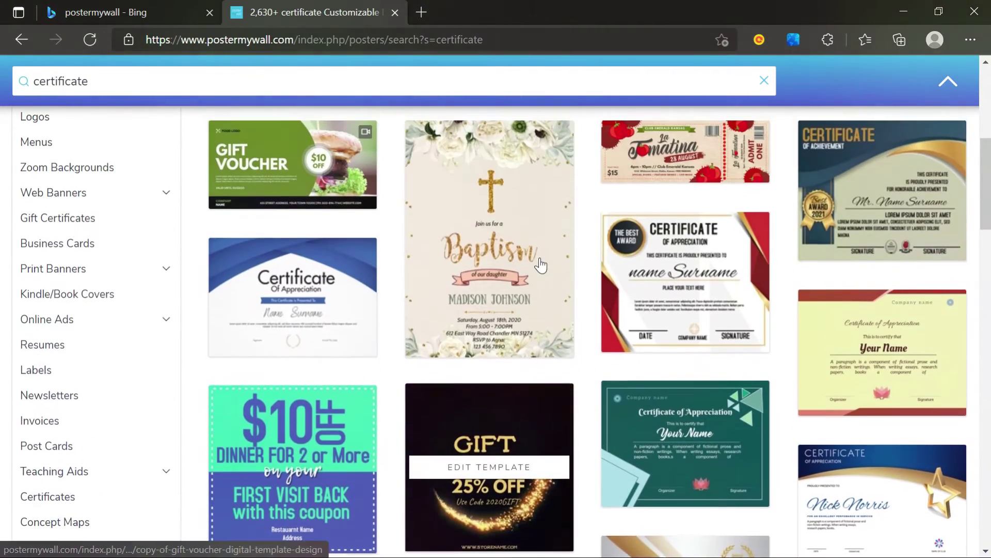
pyautogui.scroll(-2, 540, 264)
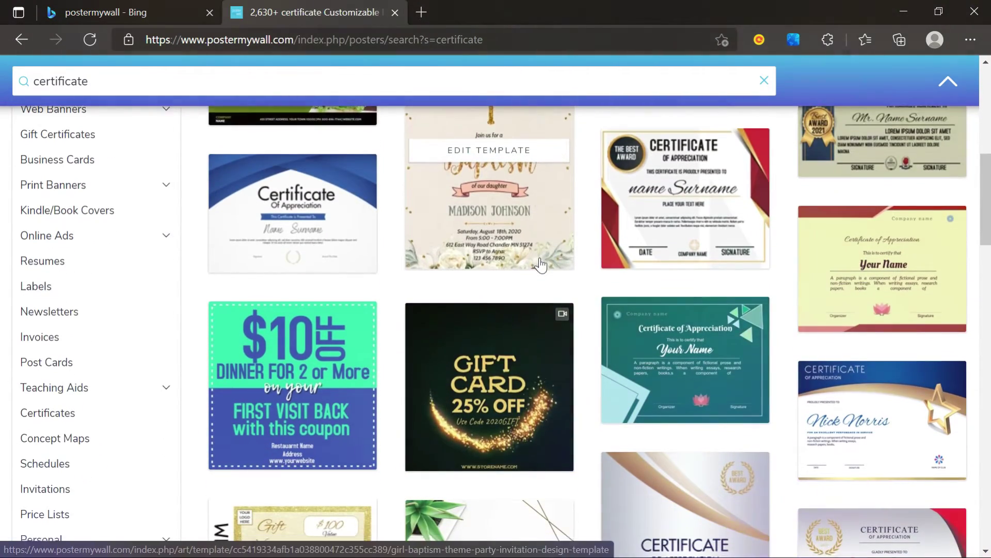
pyautogui.scroll(-2, 540, 264)
pyautogui.scroll(-2, 540, 264)
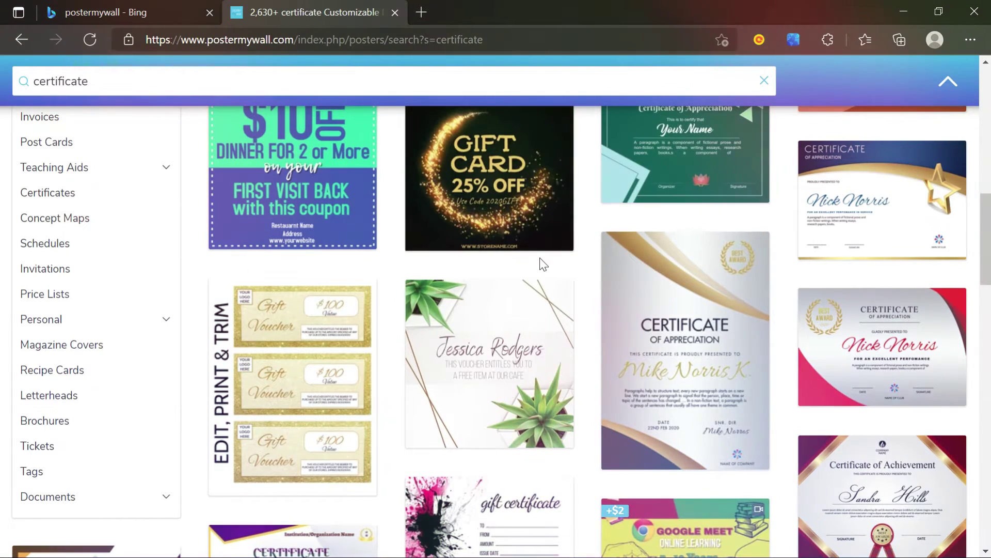
pyautogui.scroll(-2, 540, 265)
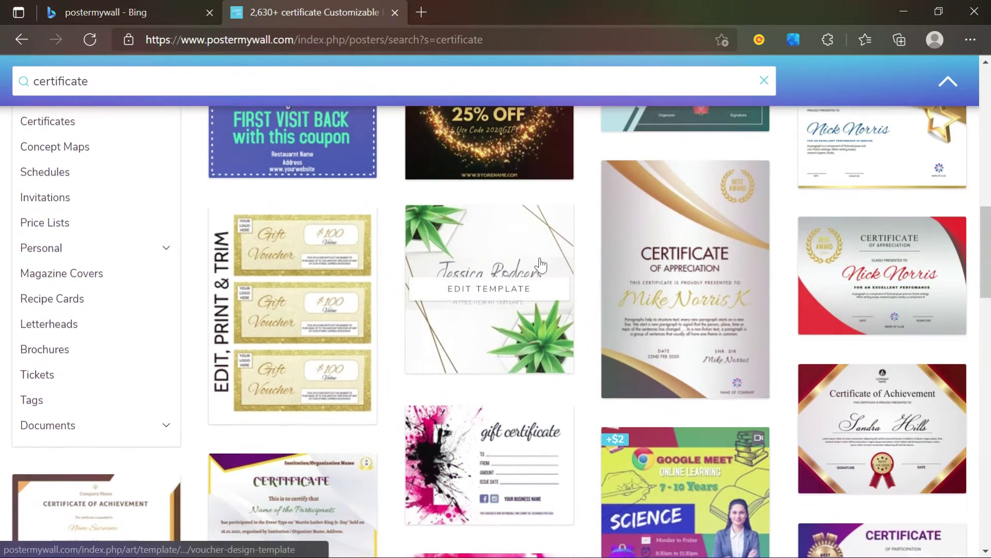
pyautogui.scroll(-2, 540, 264)
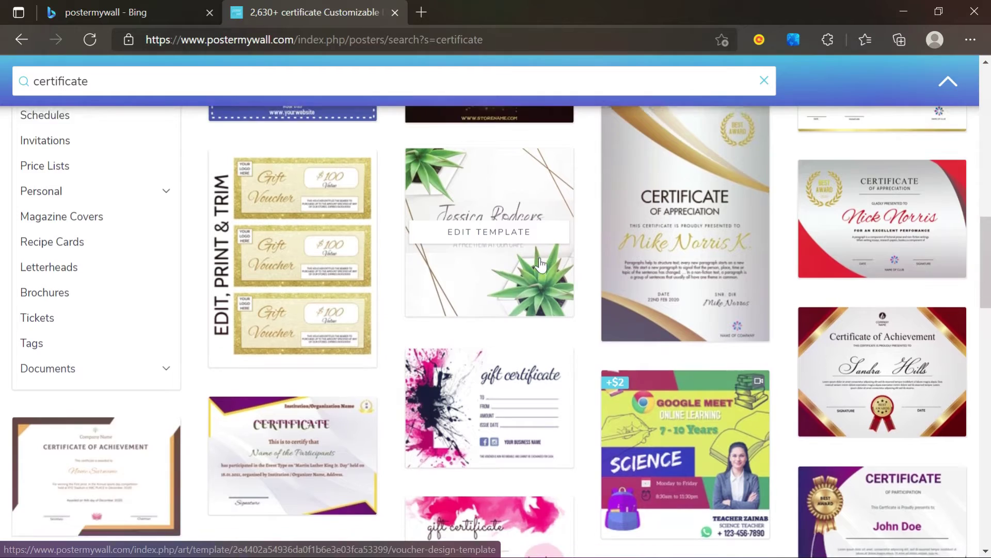
pyautogui.scroll(-5, 540, 264)
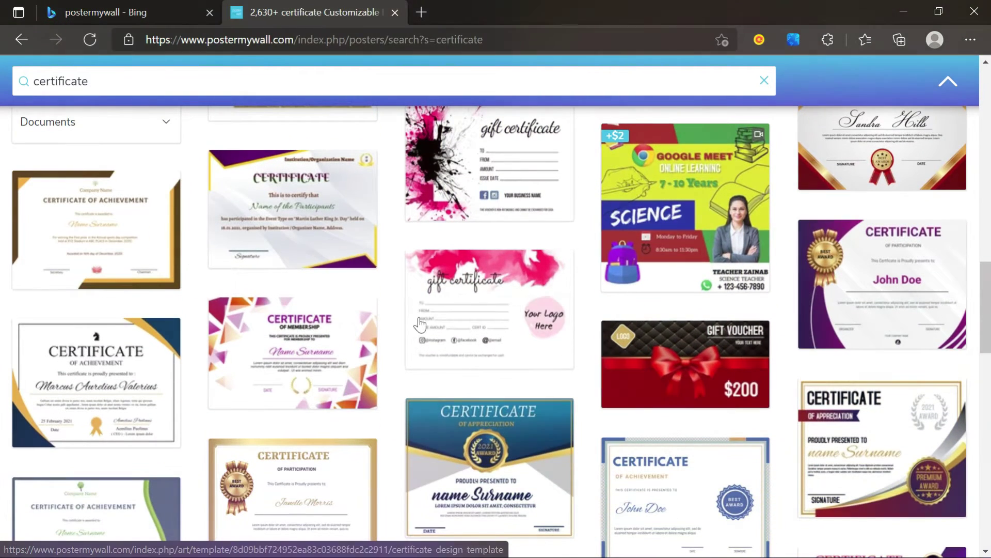
pyautogui.scroll(-2, 572, 392)
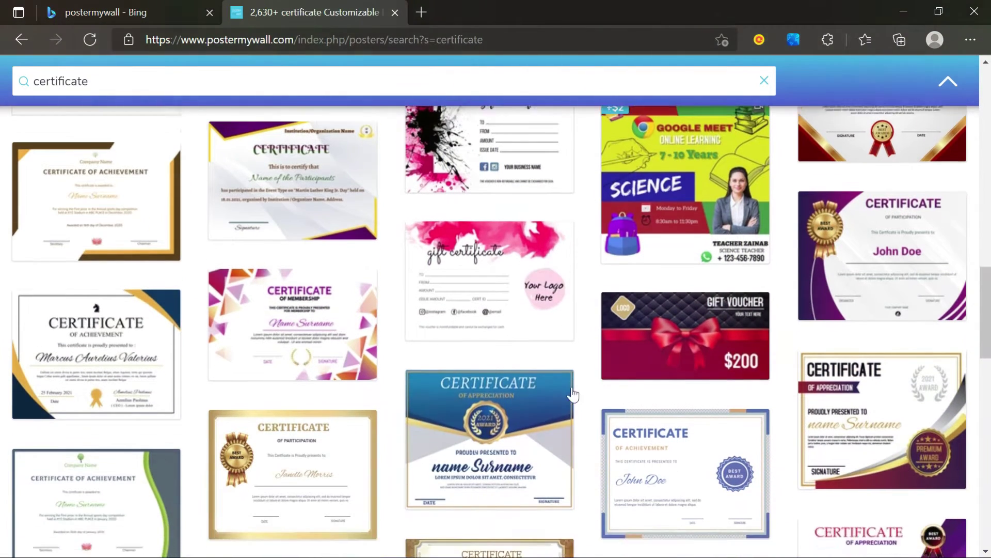
pyautogui.scroll(-2, 572, 394)
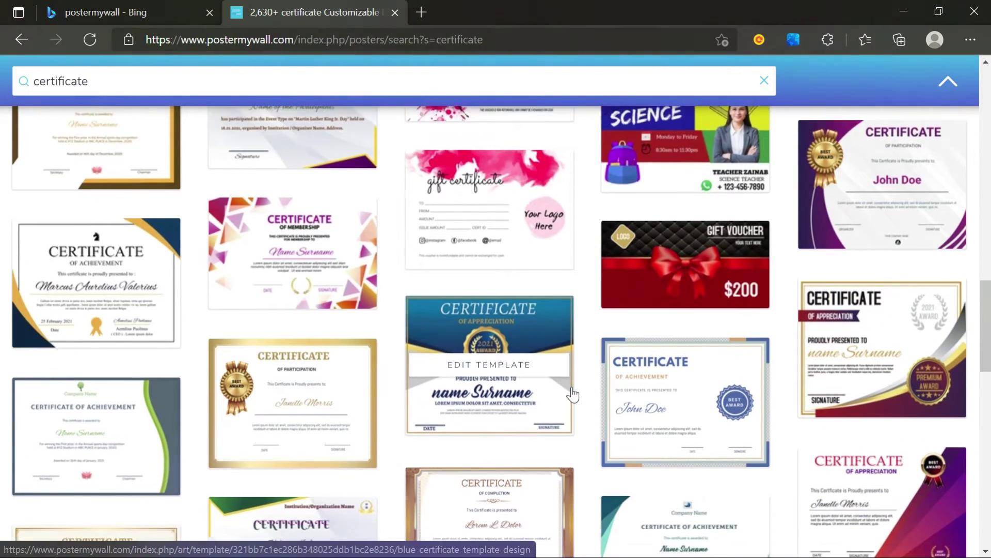
pyautogui.scroll(-4, 572, 389)
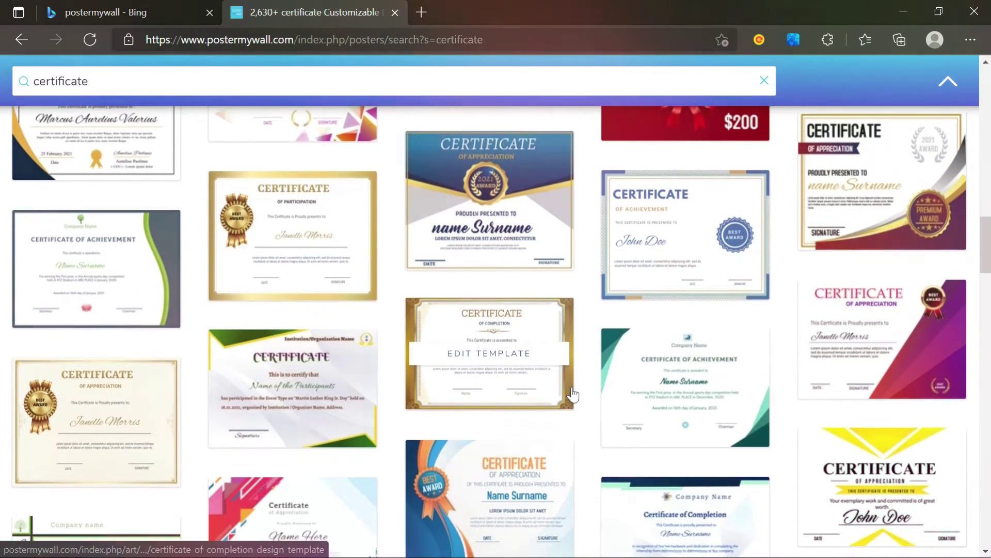
pyautogui.scroll(-1, 572, 394)
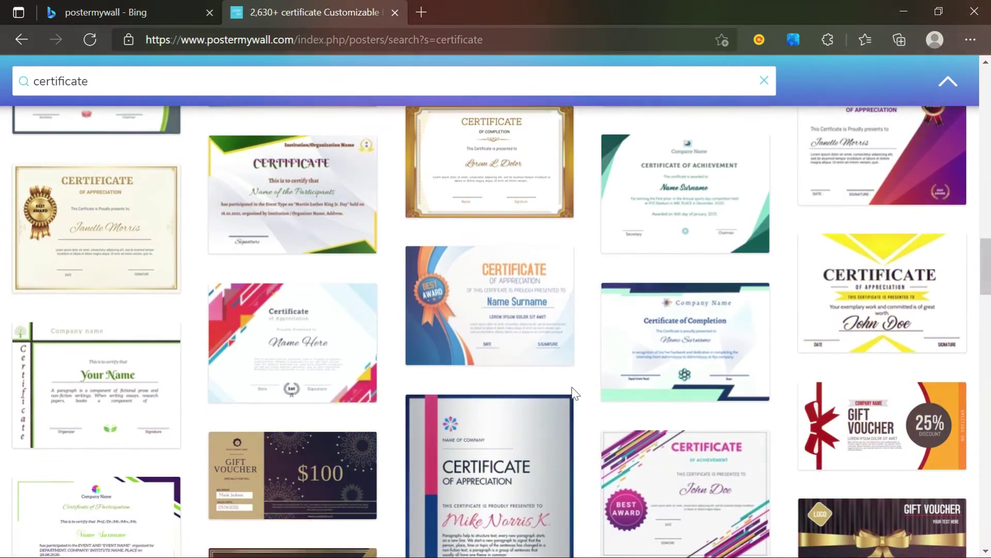
pyautogui.scroll(-2, 572, 394)
pyautogui.scroll(-3, 572, 394)
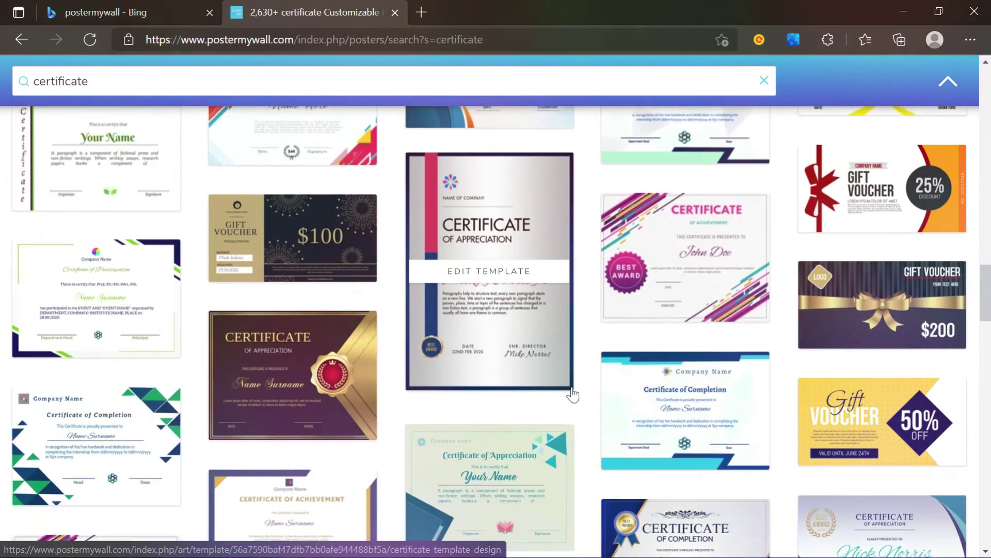
pyautogui.scroll(-2, 572, 394)
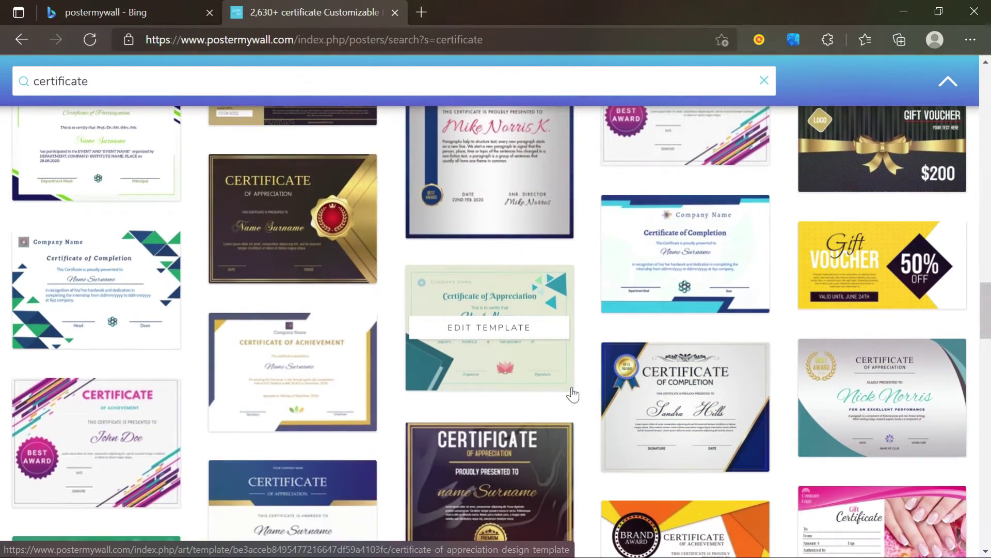
pyautogui.scroll(-3, 572, 394)
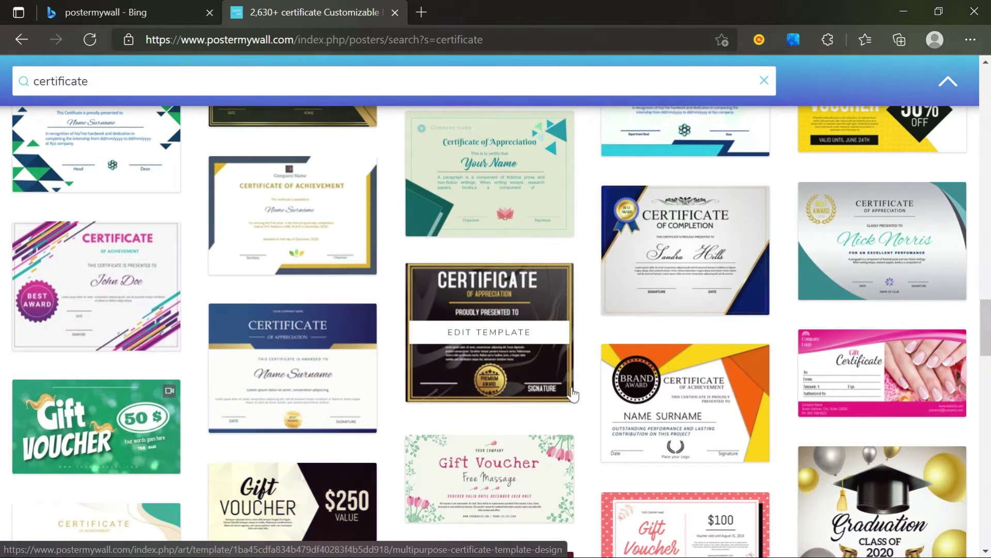
pyautogui.moveTo(898, 260)
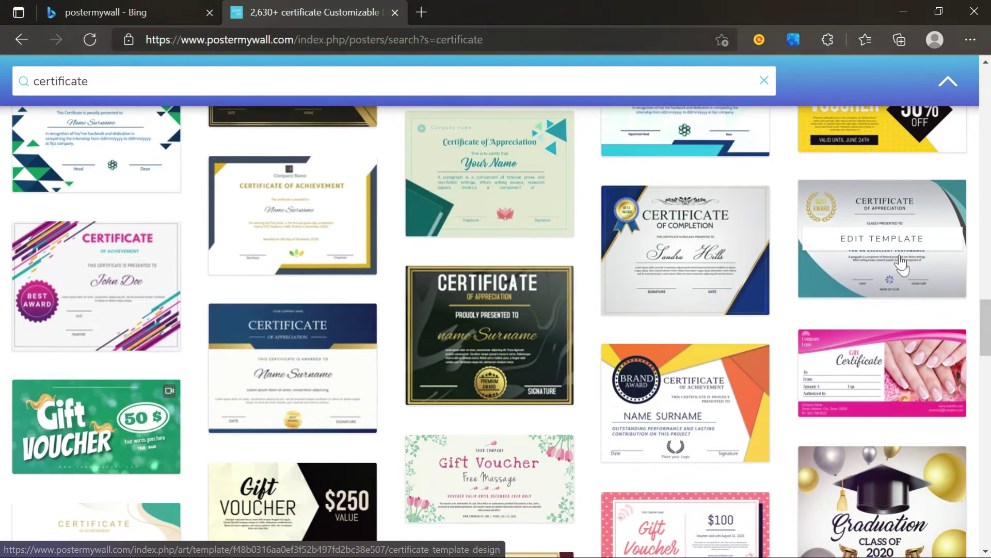
pyautogui.scroll(-1, 701, 372)
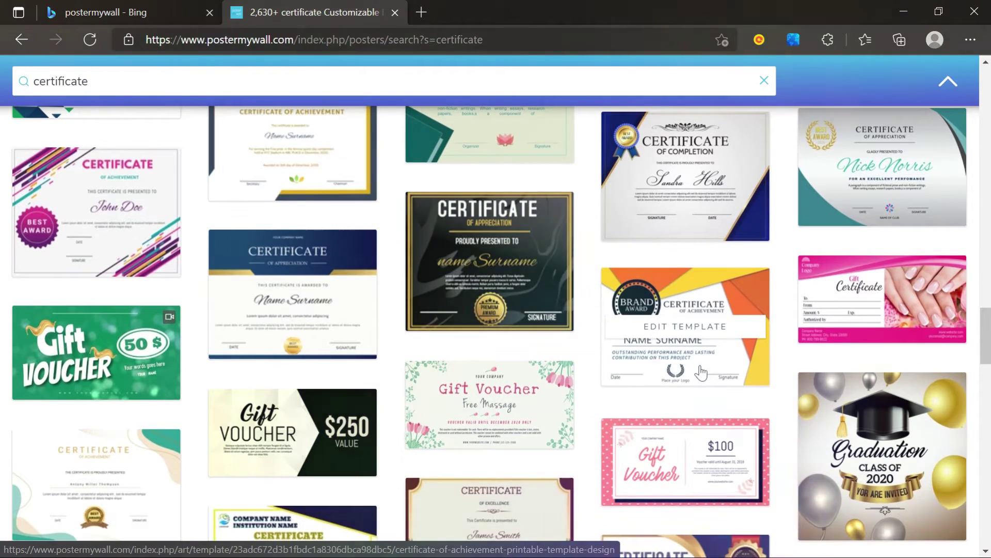
pyautogui.scroll(-3, 700, 372)
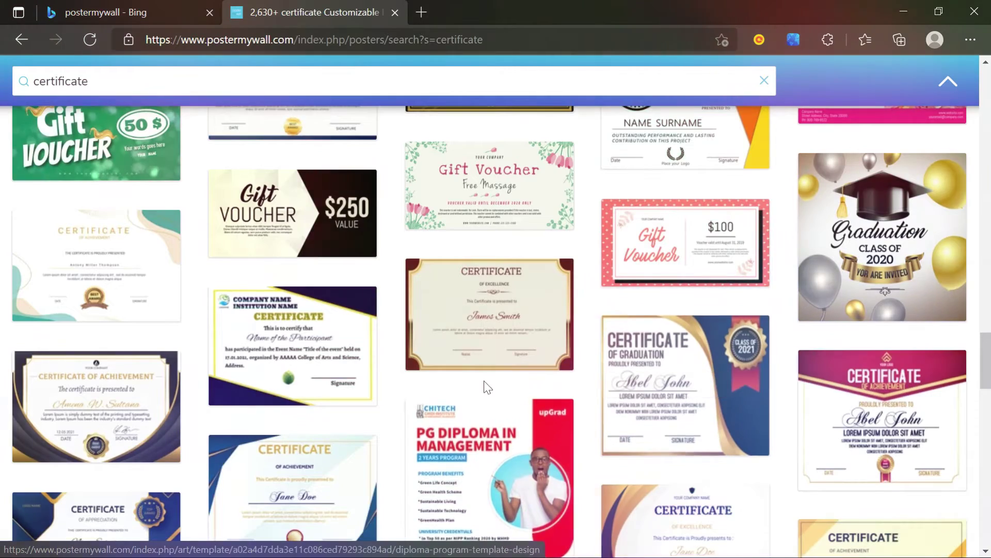
pyautogui.scroll(-5, 488, 388)
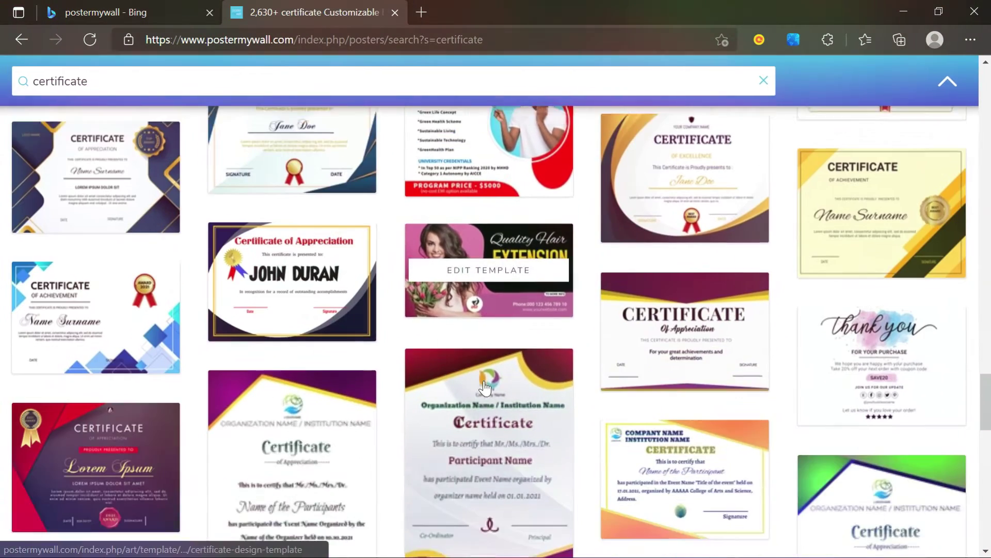
pyautogui.scroll(-1, 486, 386)
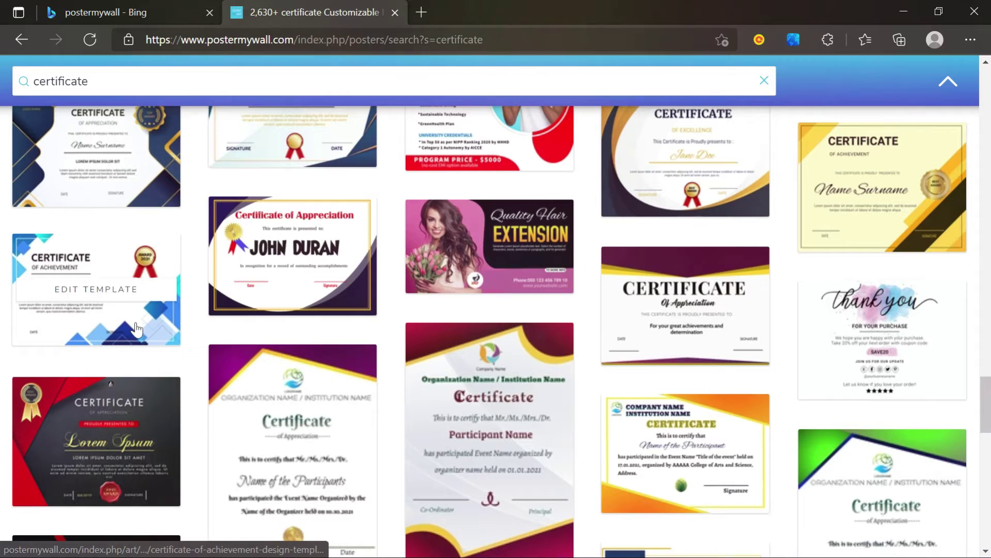
pyautogui.scroll(-6, 451, 350)
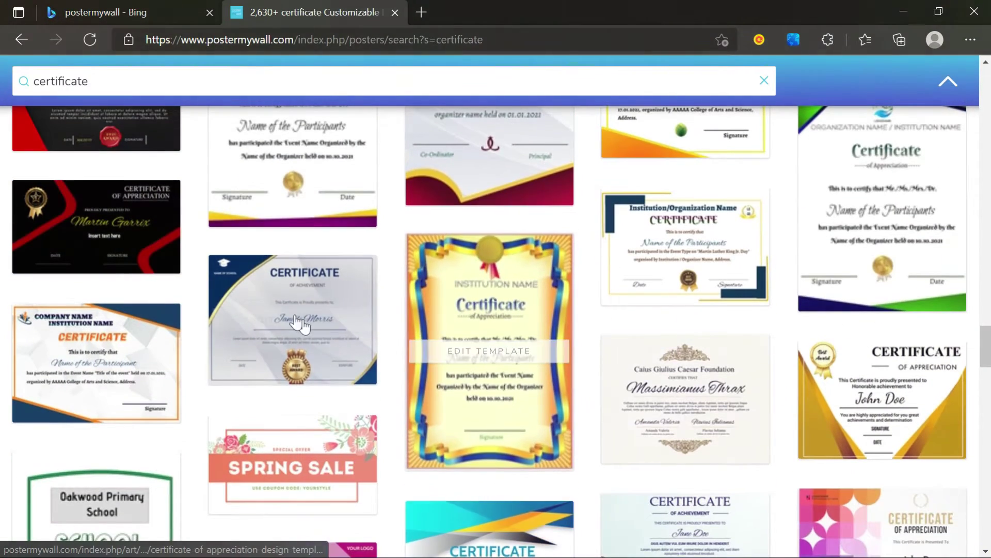
# - Open the blue Certificate of Achievement template and start a customizable copy
pyautogui.click(277, 310)
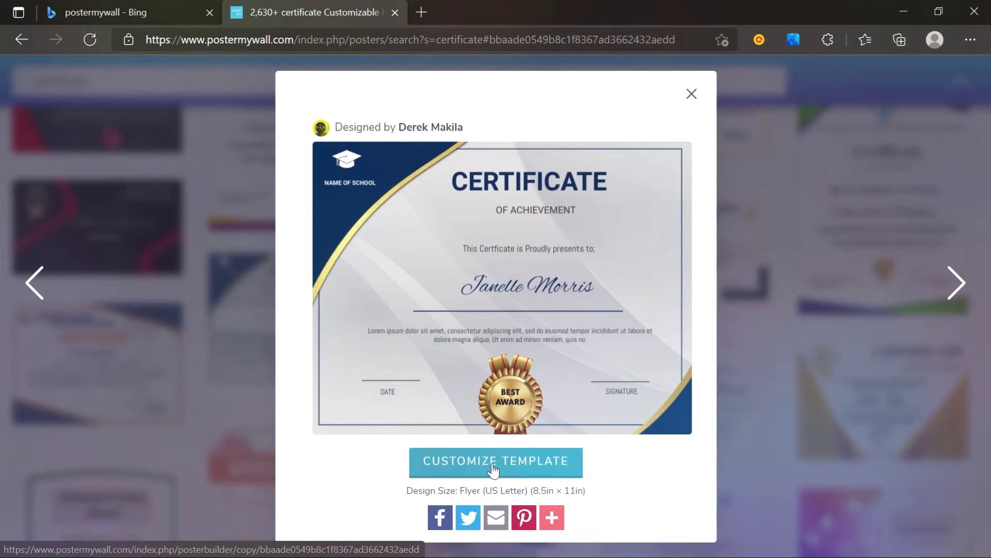
pyautogui.click(533, 472)
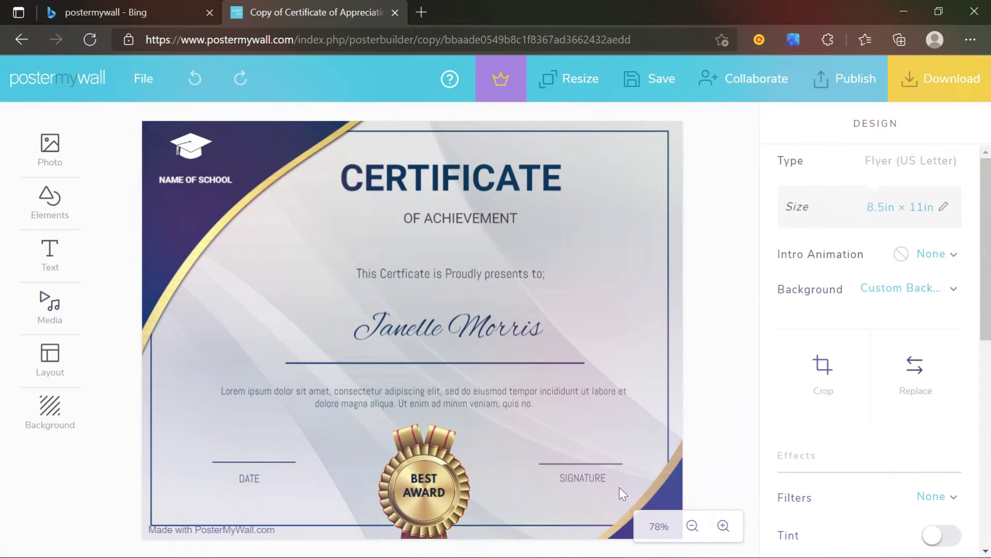
# - Zoom out and change NAME OF SCHOOL to 'Hikari University', fixing the misspelled letter
pyautogui.click(694, 526)
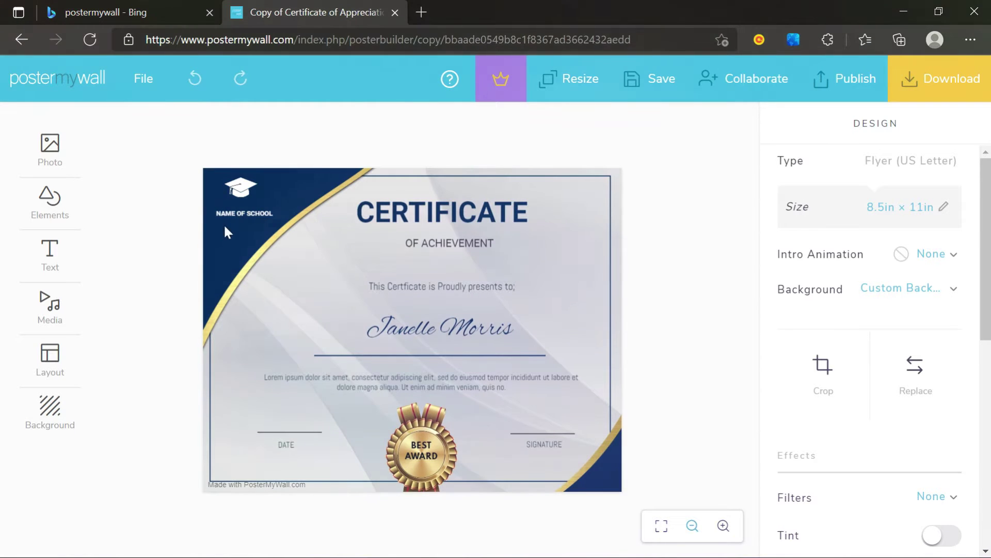
pyautogui.click(246, 219)
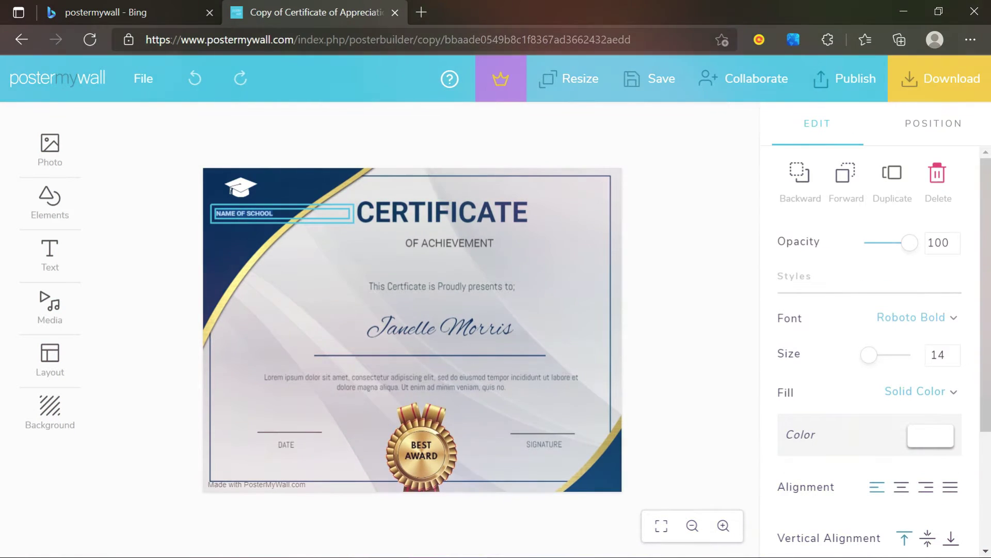
pyautogui.write('Hi')
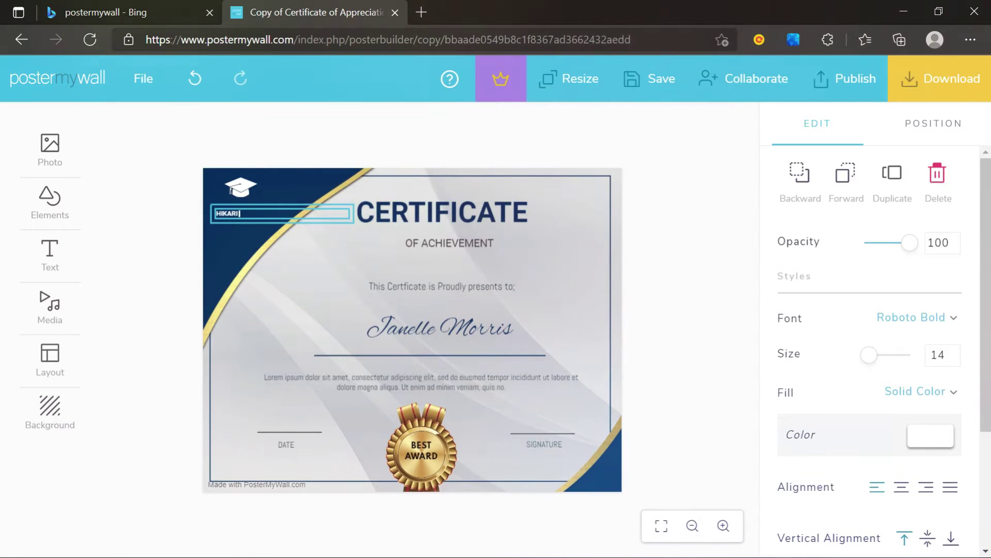
pyautogui.write('kari Unicers')
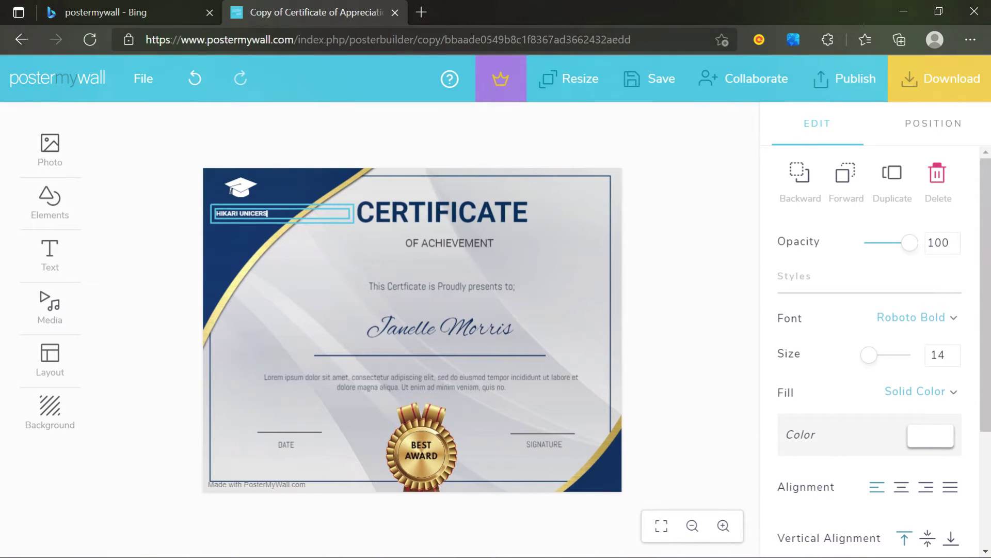
pyautogui.write('i')
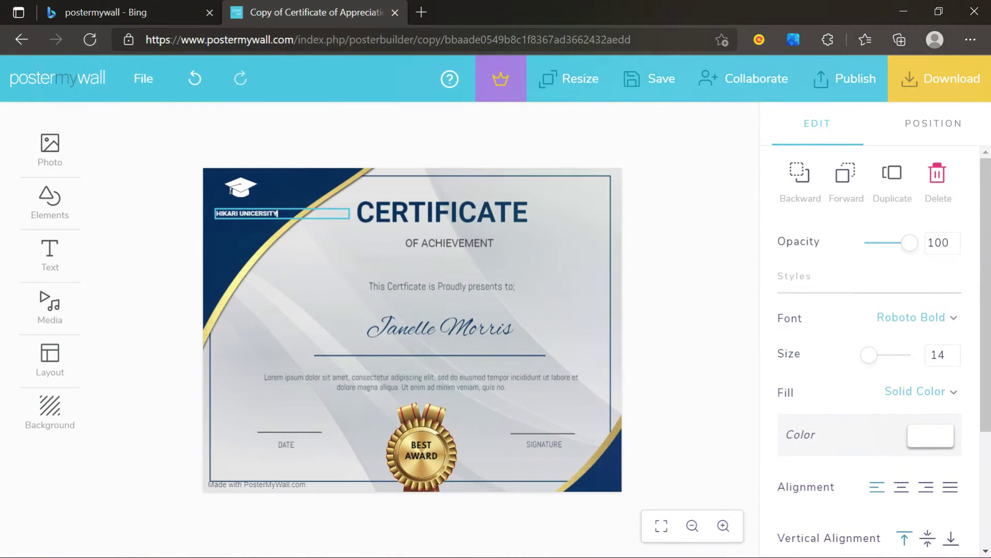
pyautogui.write('ty')
pyautogui.press('Left')
pyautogui.press('Left')
pyautogui.press('Left')
pyautogui.press('Left')
pyautogui.press('Left')
pyautogui.press('Left')
pyautogui.press('BackSpace')
pyautogui.click(159, 219)
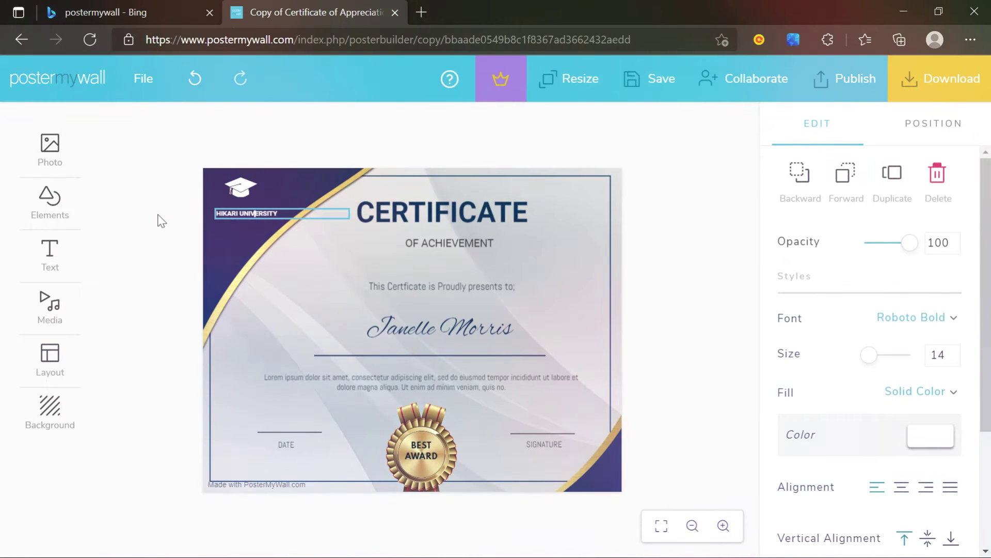
pyautogui.click(247, 192)
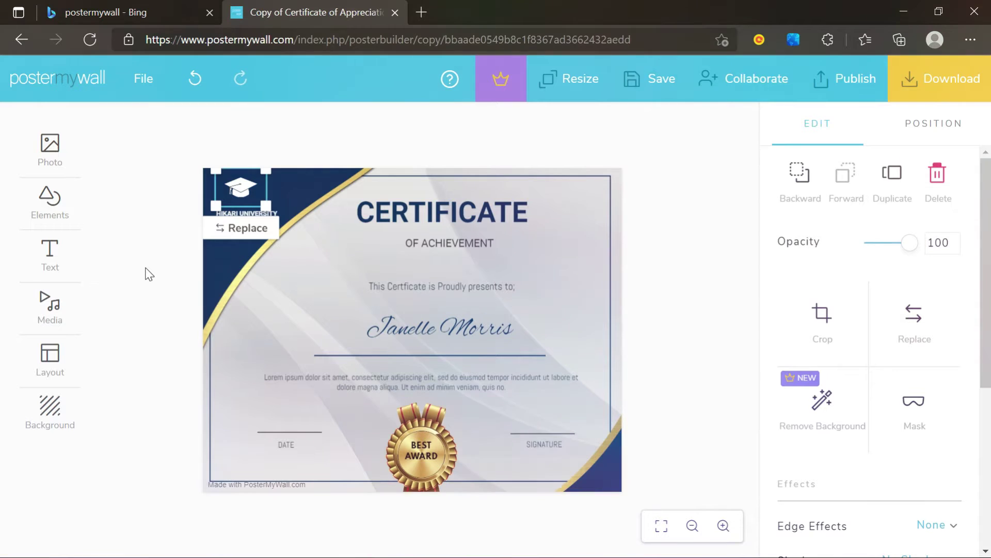
# - Delete the graduation-cap logo and upload the images (1) kanji logo file in its place
pyautogui.press('Delete')
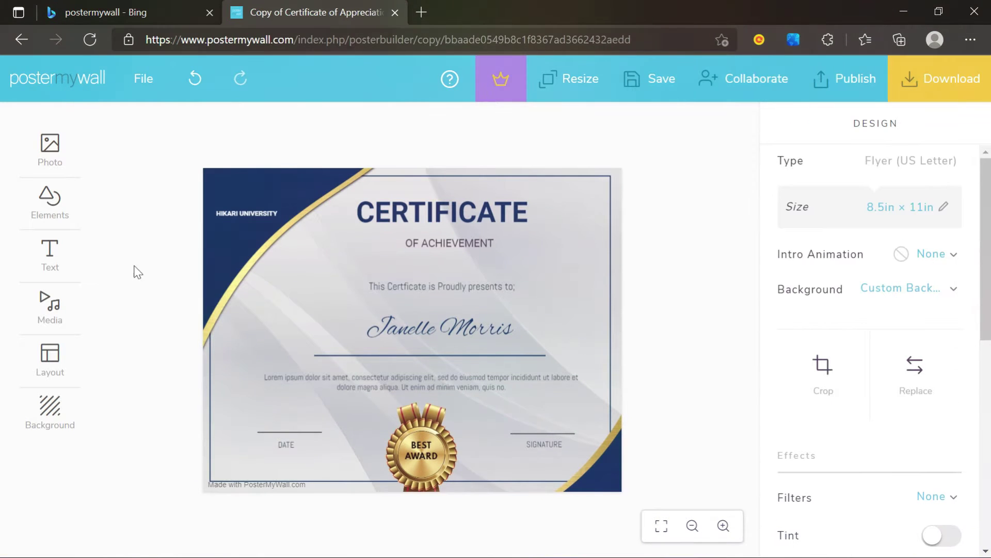
pyautogui.click(54, 159)
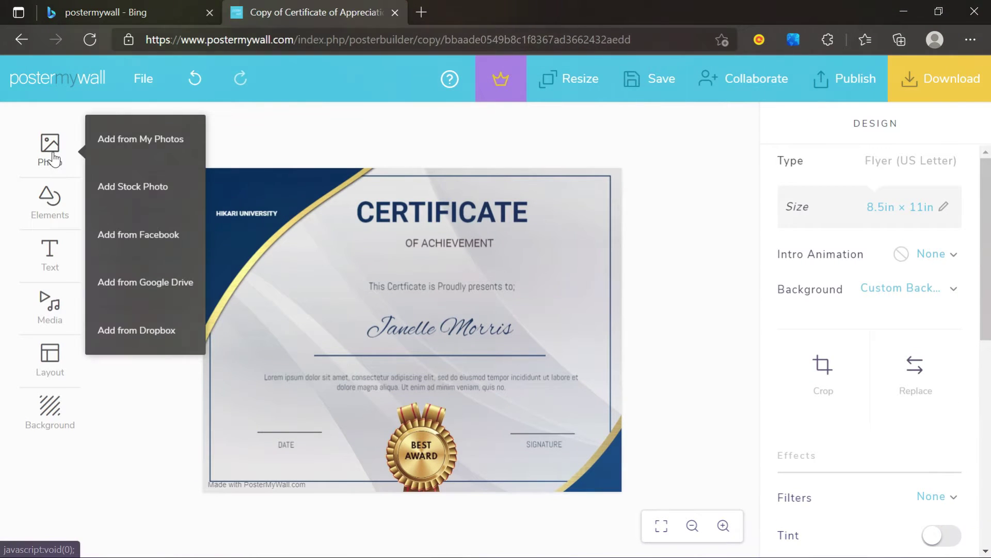
pyautogui.click(141, 140)
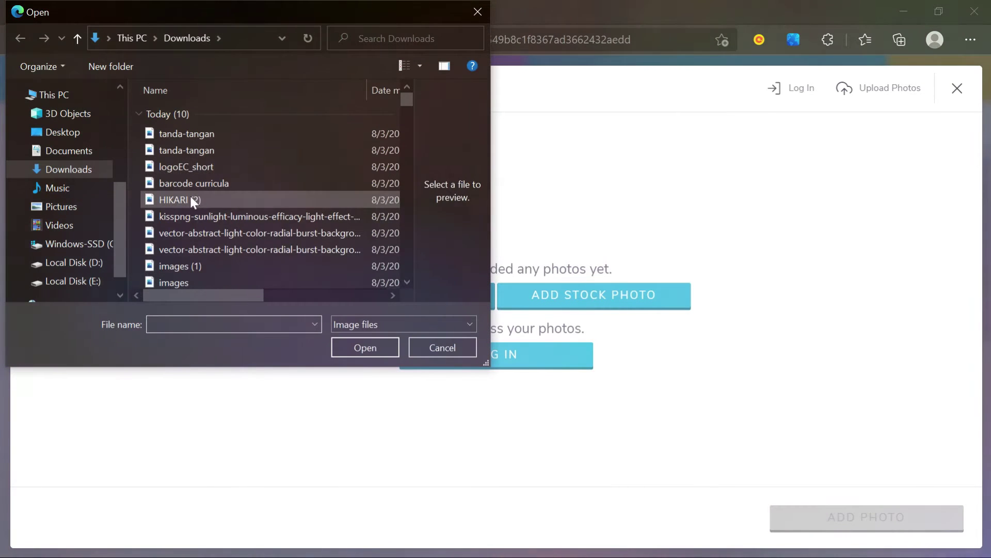
pyautogui.click(191, 198)
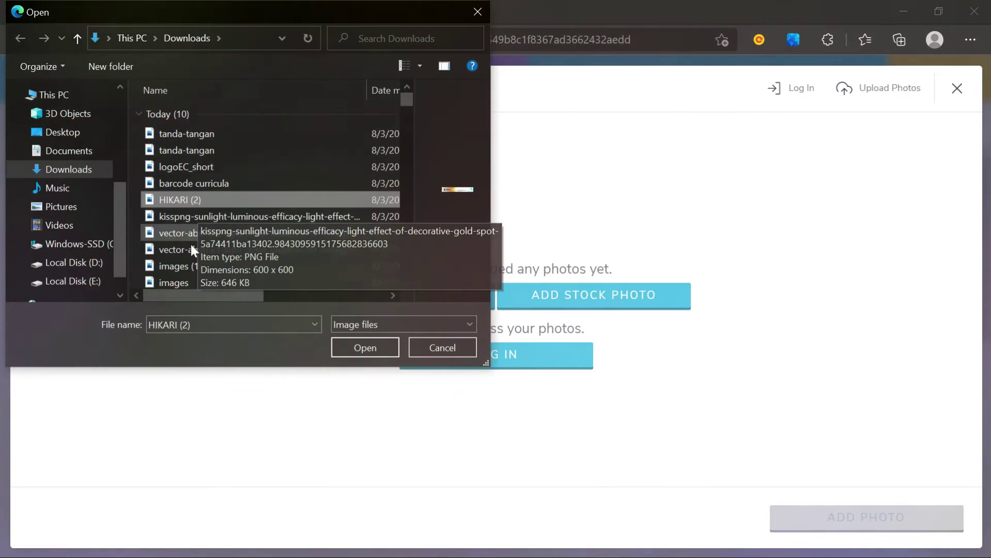
pyautogui.click(188, 265)
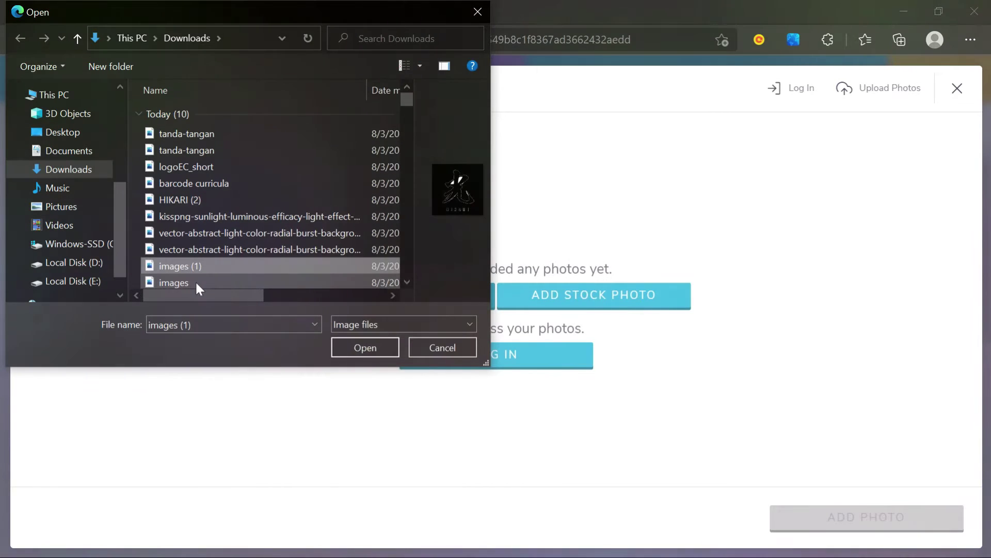
pyautogui.click(197, 283)
pyautogui.click(196, 255)
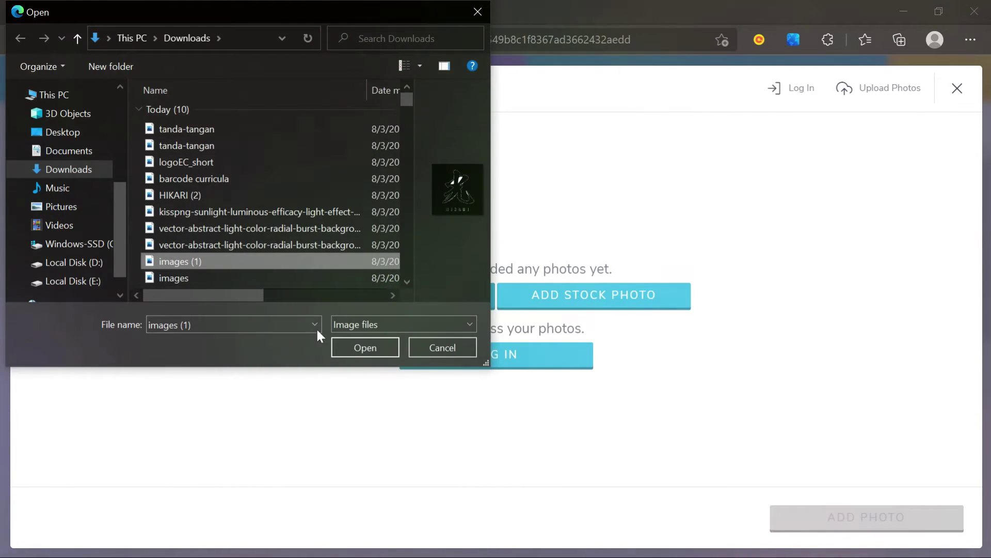
pyautogui.click(360, 347)
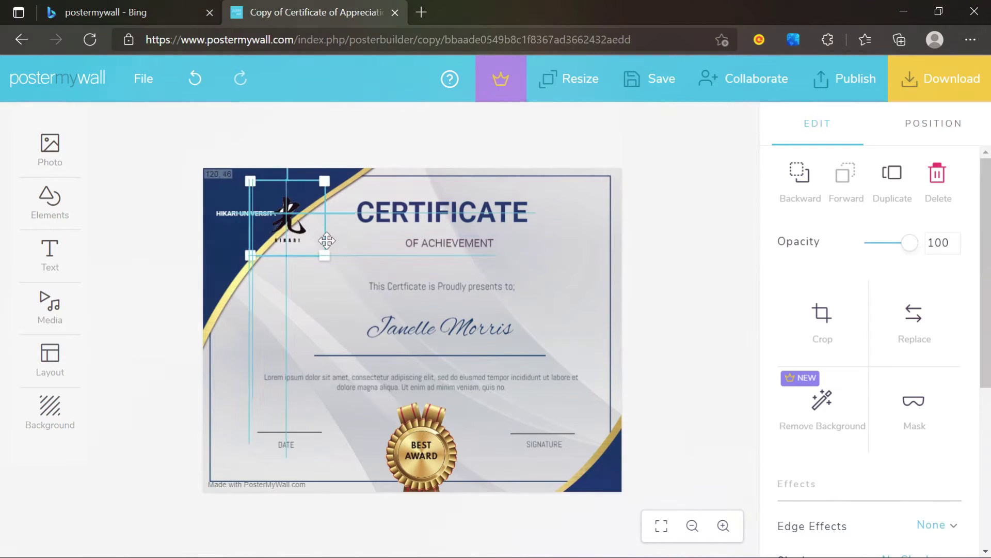
# - Shrink the kanji logo and place it in the navy corner above HIKARI UNIVERSITY
pyautogui.click(262, 218)
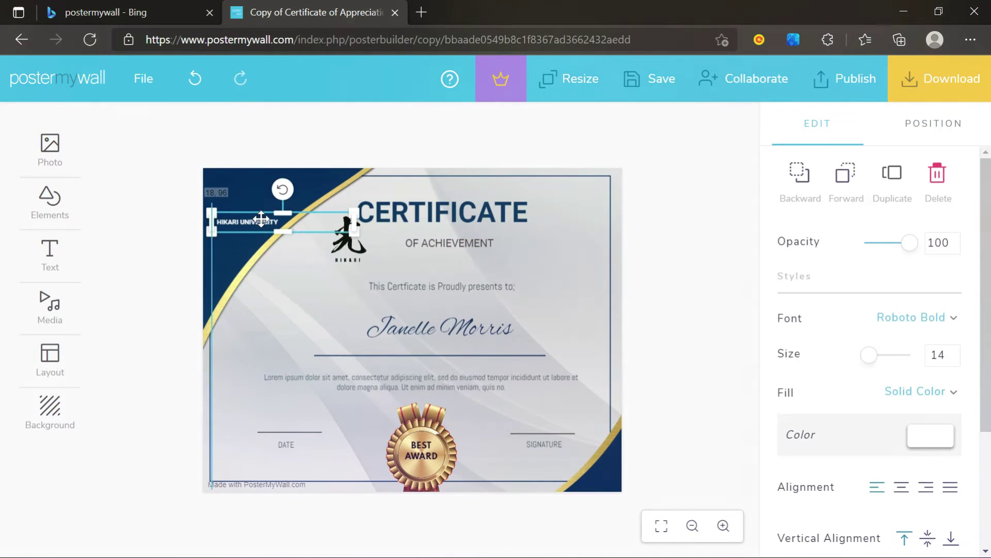
pyautogui.moveTo(351, 246); pyautogui.dragTo(247, 207)
pyautogui.moveTo(286, 237); pyautogui.dragTo(272, 226)
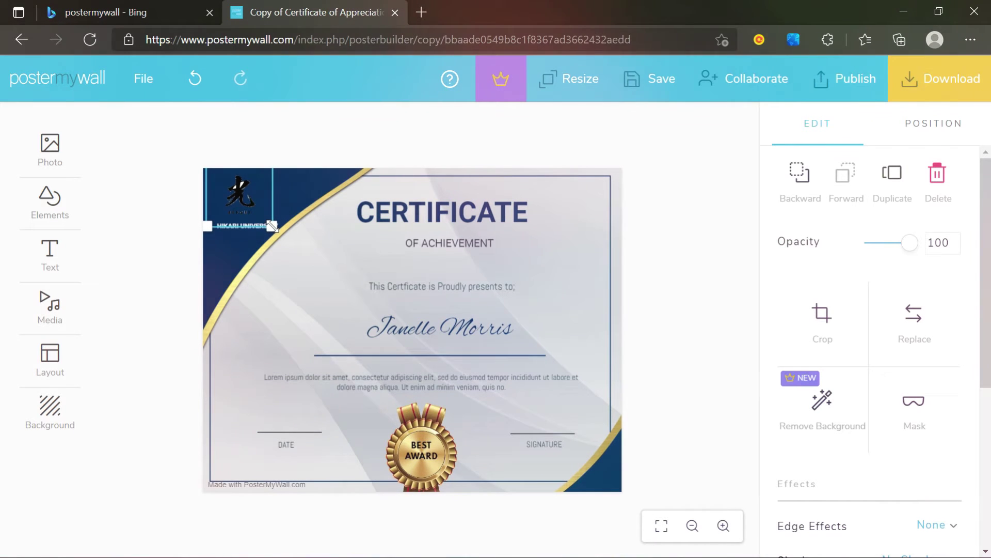
pyautogui.click(157, 310)
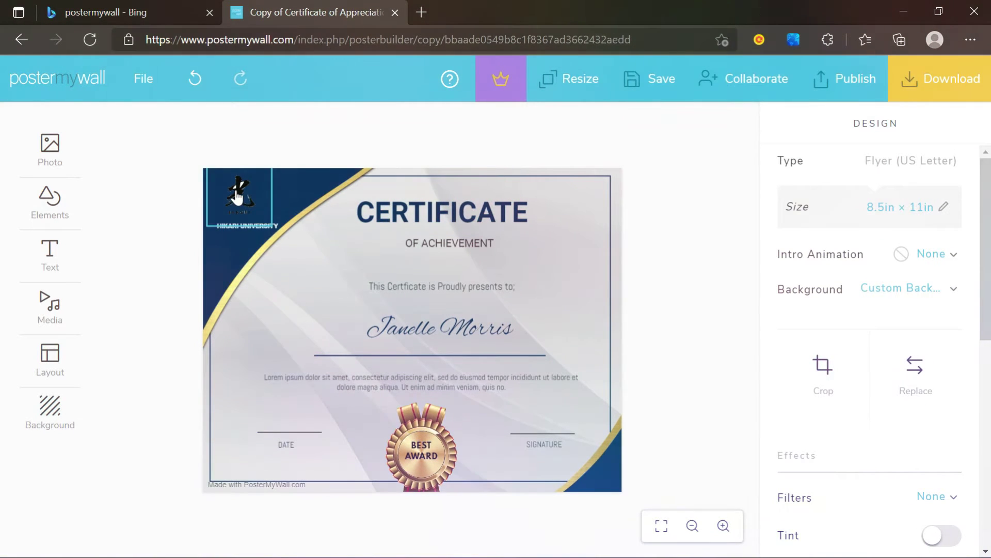
pyautogui.moveTo(237, 196); pyautogui.dragTo(242, 192)
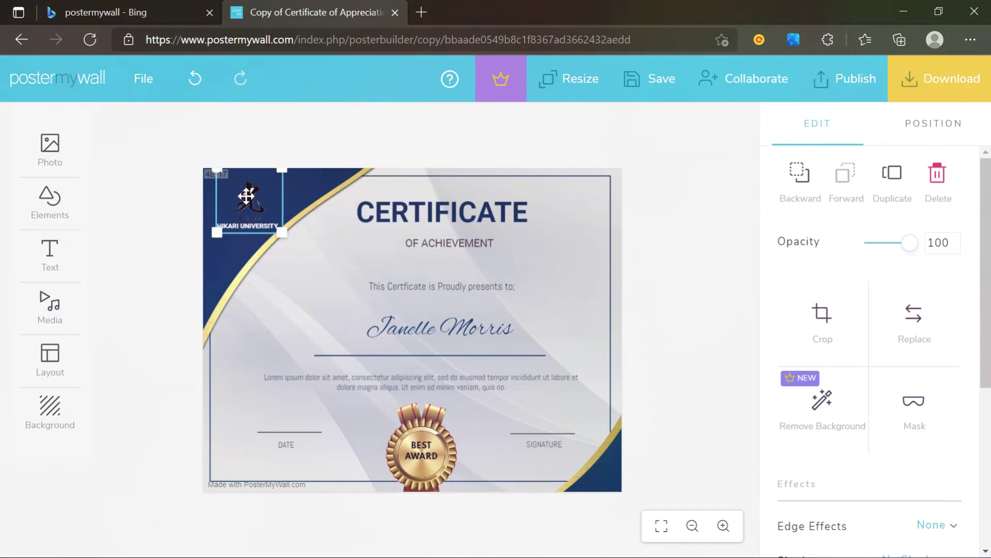
pyautogui.click(638, 262)
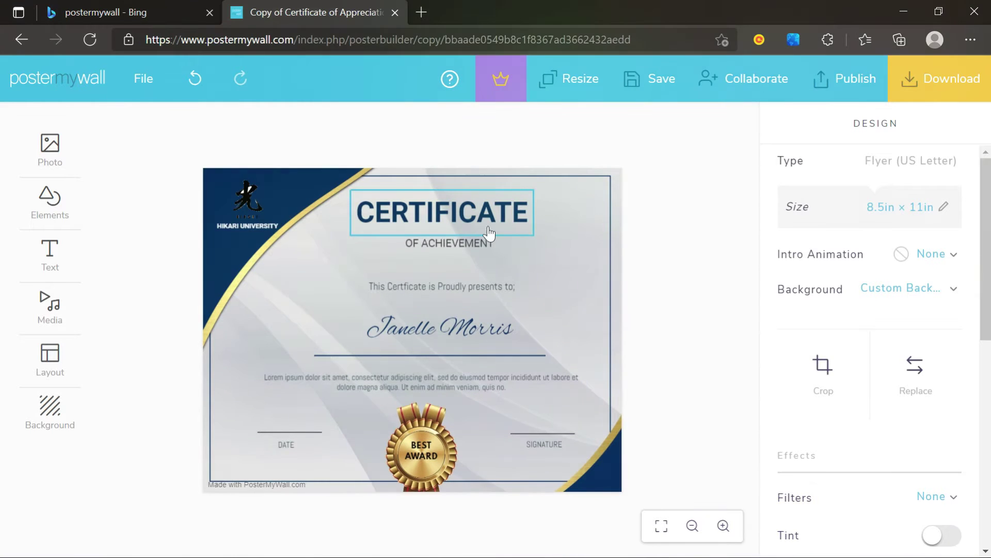
pyautogui.click(480, 244)
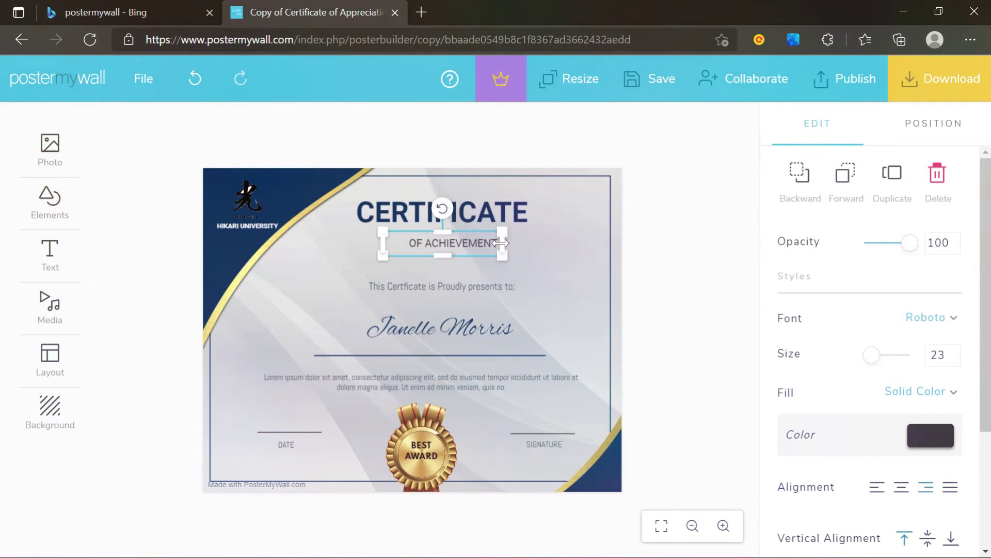
pyautogui.click(679, 296)
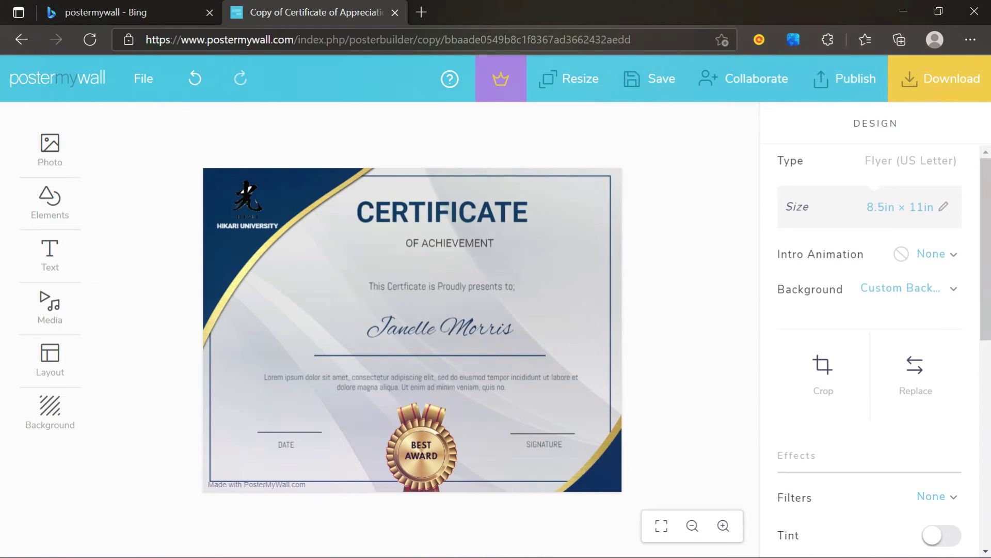
# - Replace the placeholder name with the recipient's full name and lower it onto its underline
pyautogui.doubleClick(400, 338)
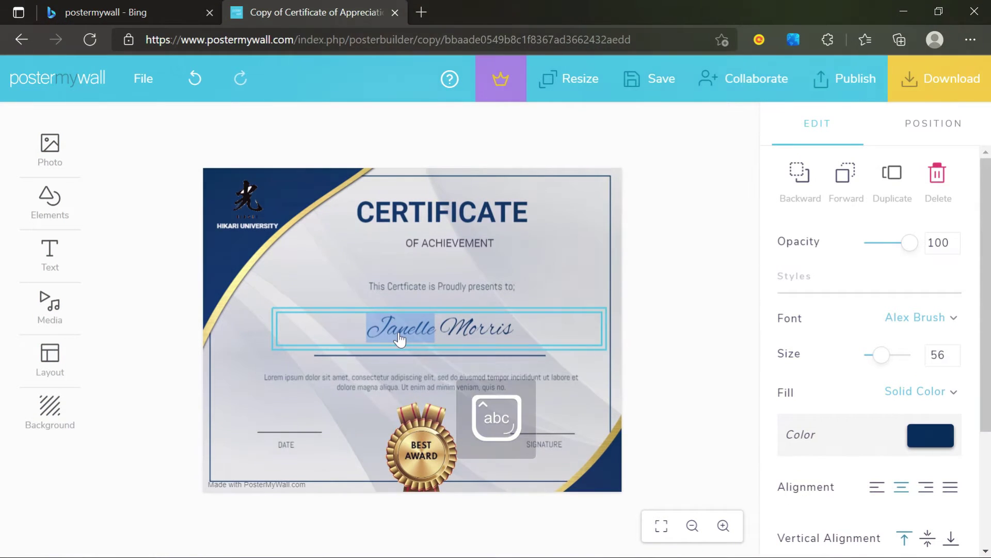
pyautogui.hotkey('ctrl', 'a')
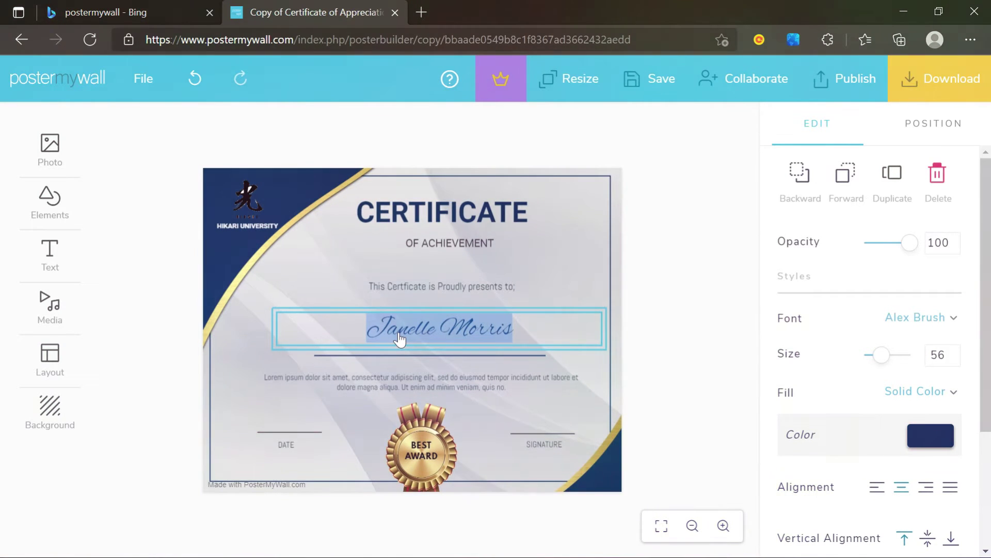
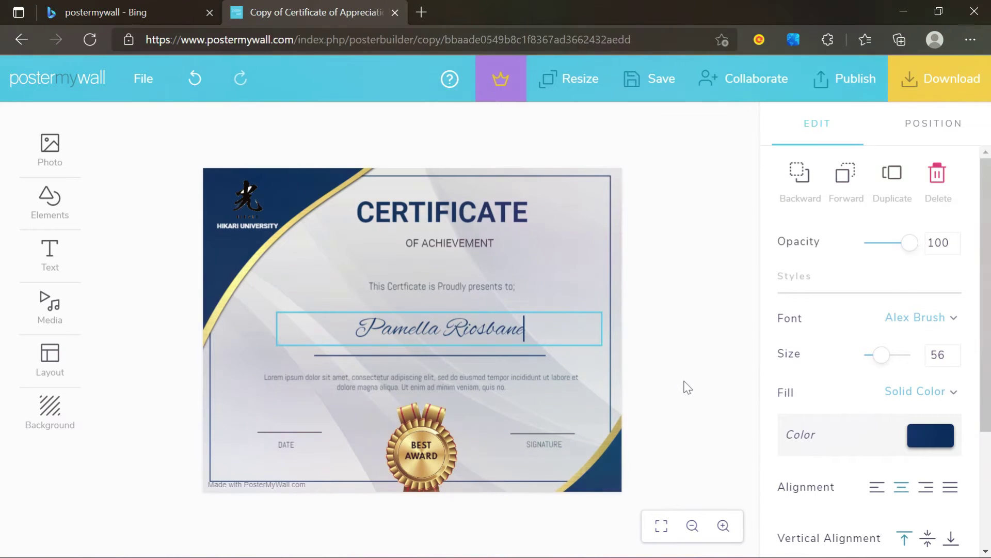
pyautogui.click(687, 387)
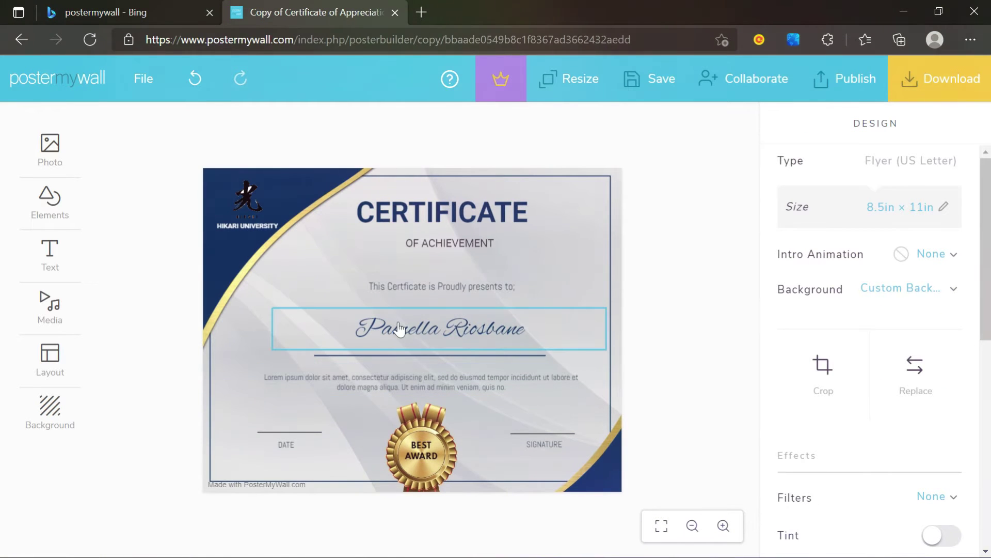
pyautogui.moveTo(483, 335)
pyautogui.mouseDown()
pyautogui.moveTo(466, 334)
pyautogui.moveTo(476, 335)
pyautogui.mouseUp()
pyautogui.click(664, 373)
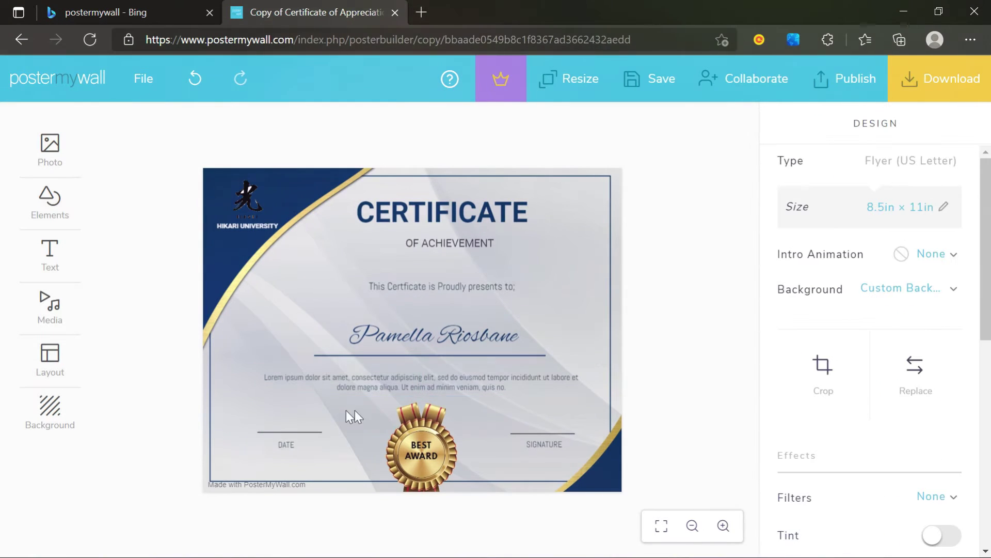
pyautogui.click(325, 385)
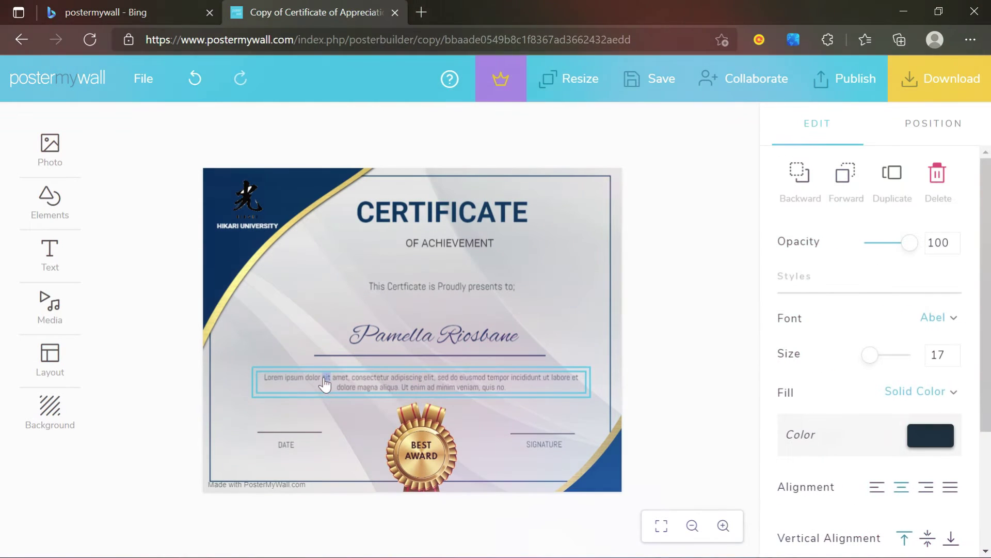
# - Put the lorem ipsum paragraph into text edit mode, then open a new browser tab
pyautogui.doubleClick(325, 384)
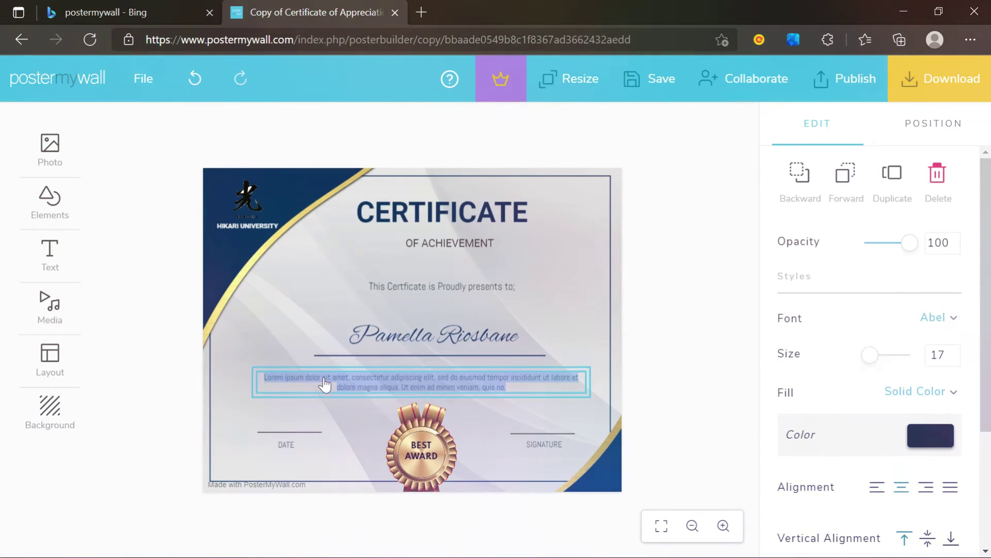
pyautogui.click(427, 10)
# - Search for seminar internasional and open the ICORIS-2021 listing via the LPPM Teknokrat seminar list
pyautogui.write('seminar internasional')
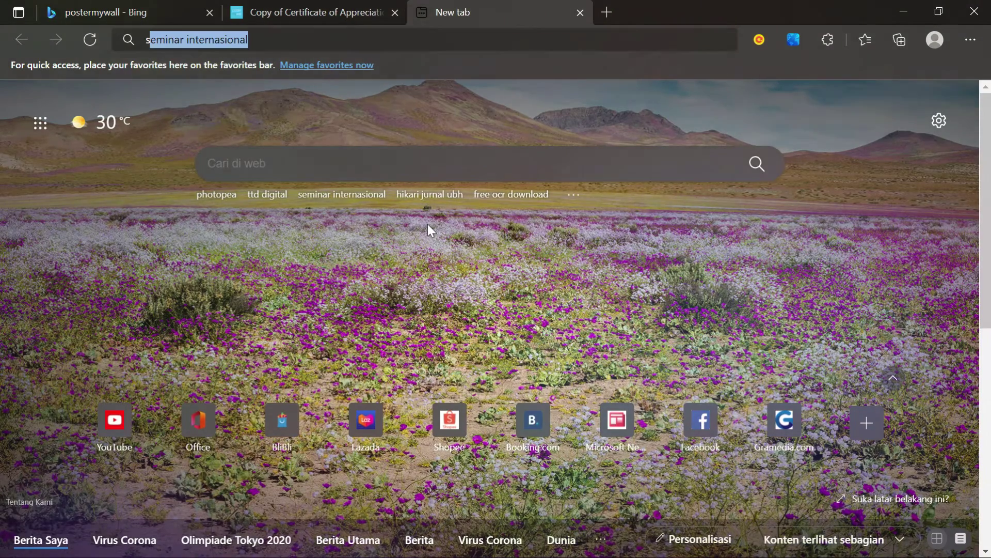
pyautogui.press('Return')
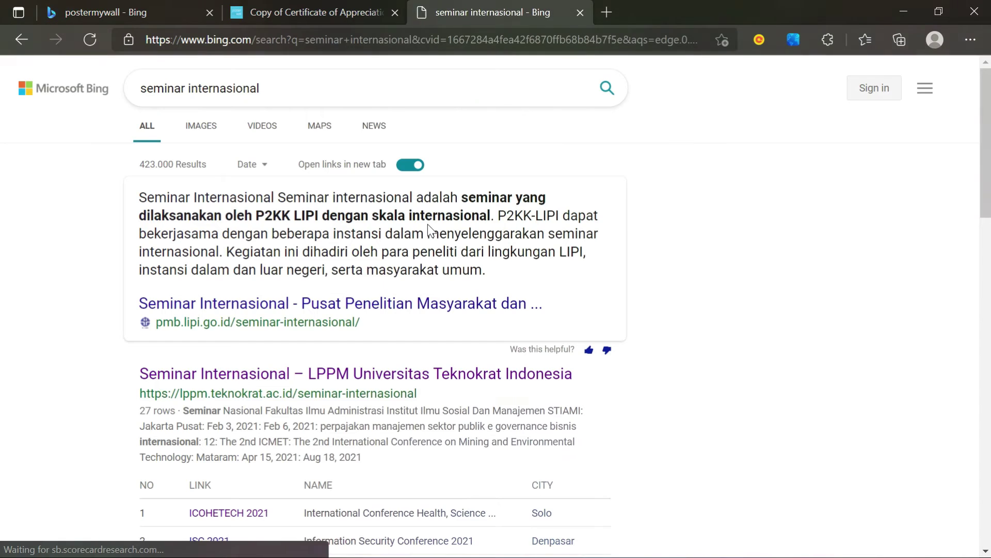
pyautogui.click(339, 382)
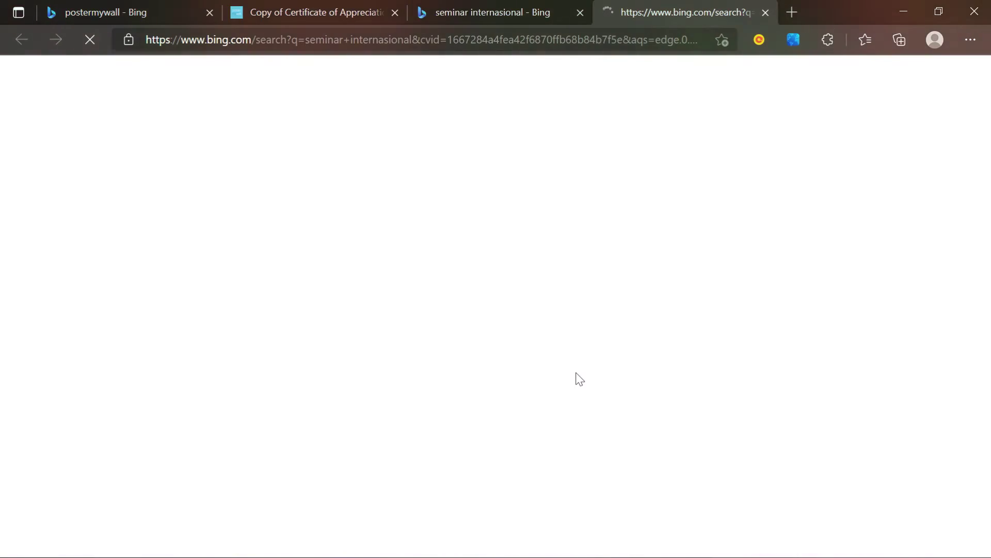
pyautogui.scroll(-7, 575, 376)
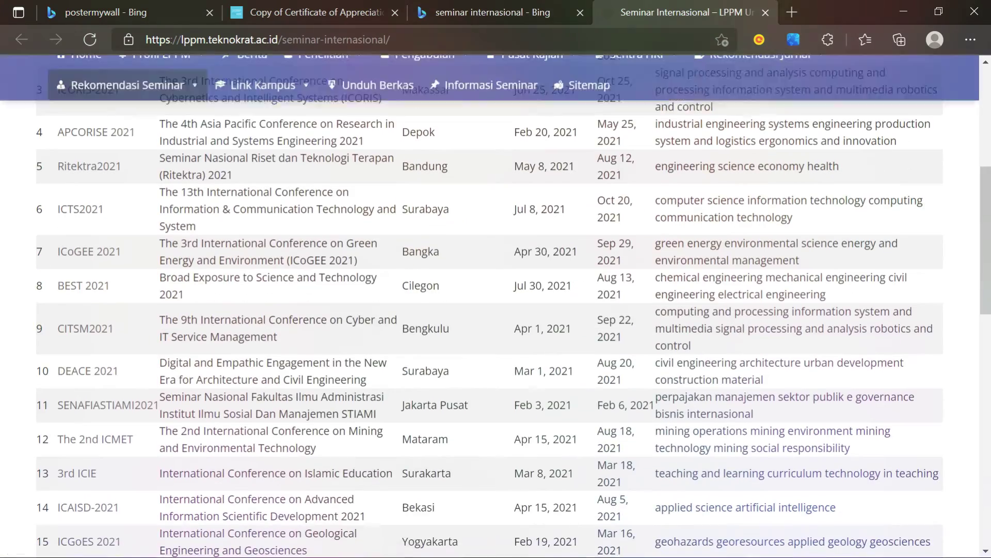
pyautogui.scroll(-18, 575, 373)
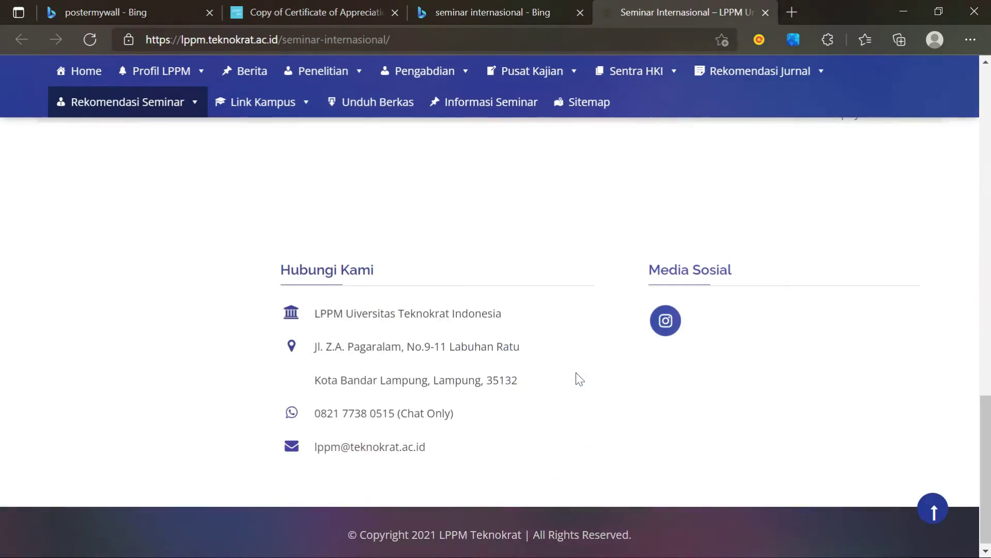
pyautogui.scroll(16, 576, 372)
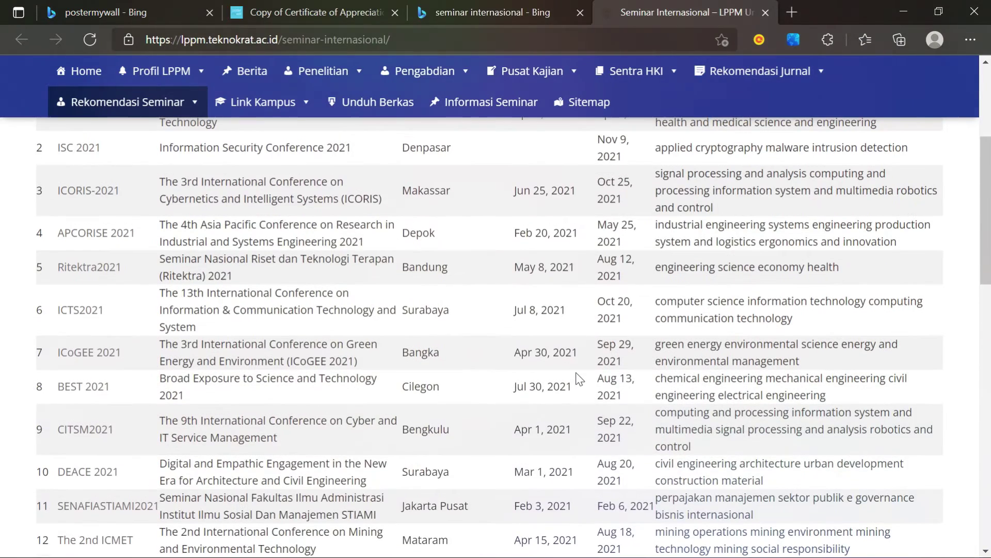
pyautogui.scroll(1, 579, 379)
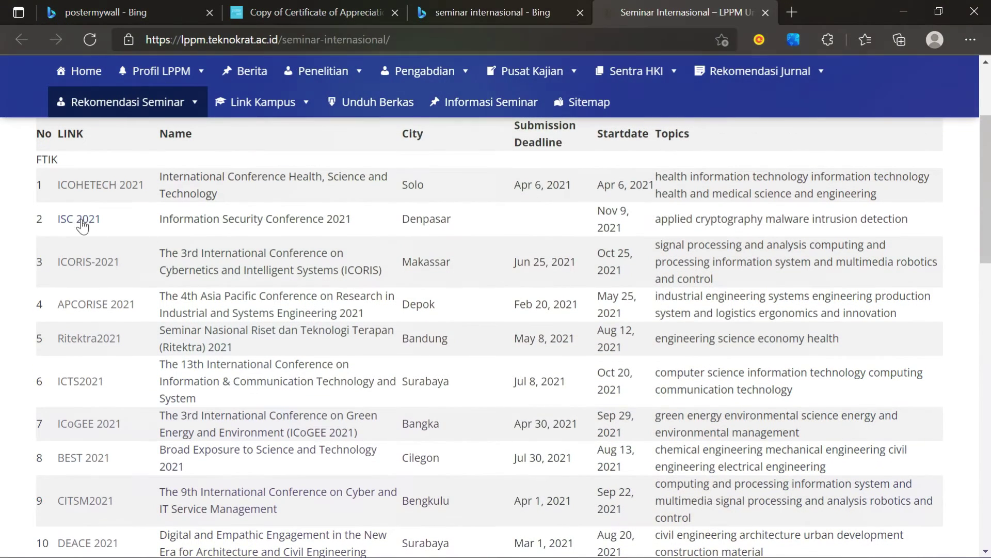
pyautogui.click(80, 265)
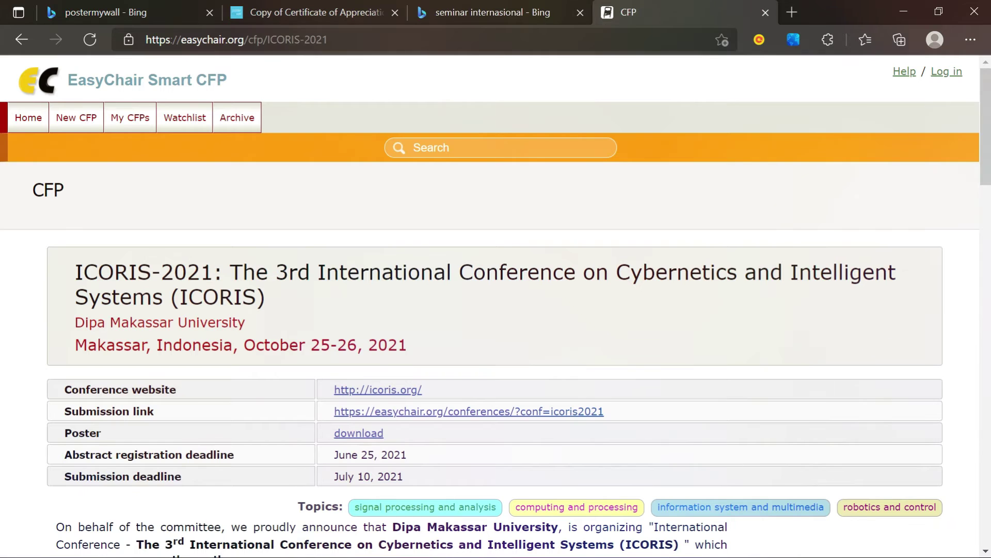
# - Copy the ICORIS-2021 conference title and return to the certificate tab
pyautogui.moveTo(75, 272); pyautogui.dragTo(219, 296)
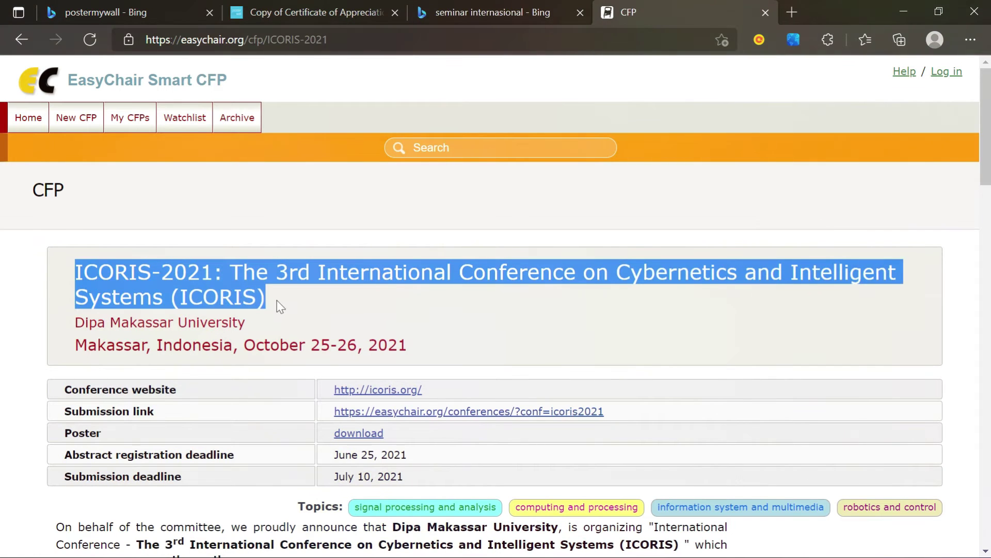
pyautogui.rightClick(239, 287)
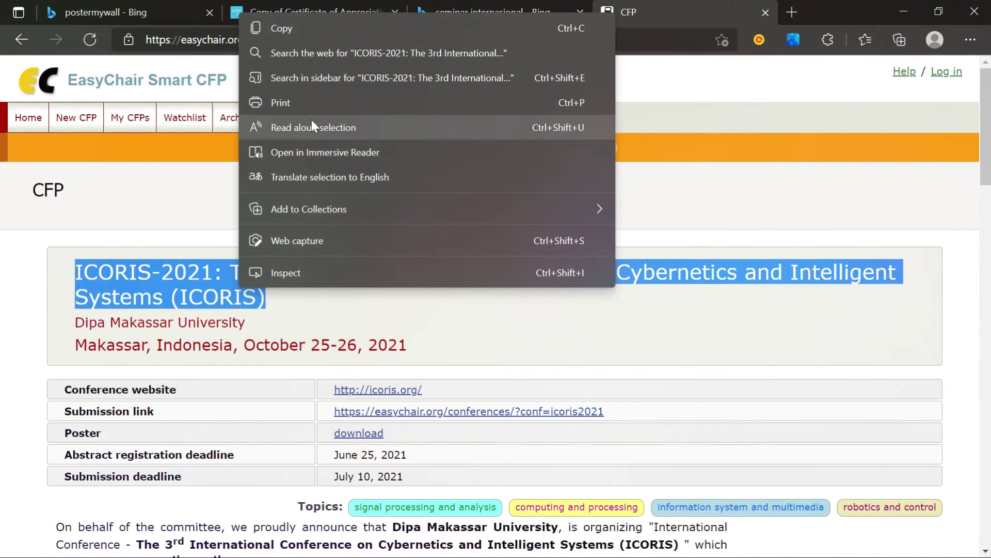
pyautogui.click(291, 32)
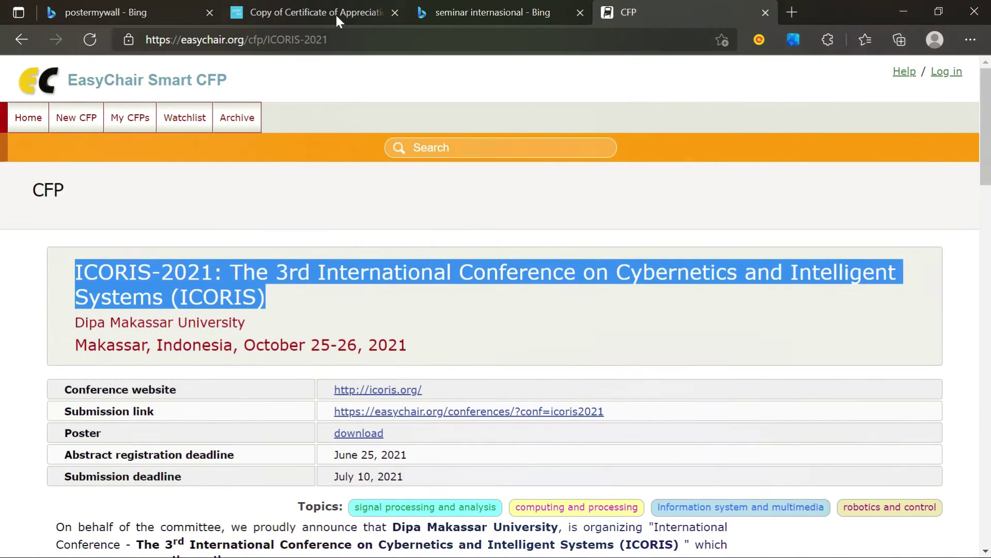
pyautogui.click(336, 13)
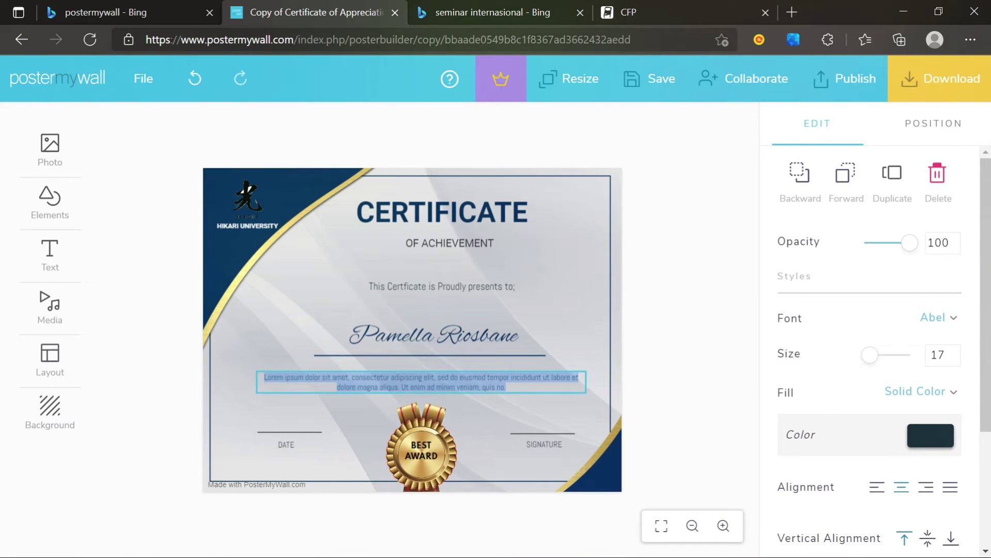
# - Paste the ICORIS-2021 title over the placeholder, with 'a Keynote Speaker at' on the line above
pyautogui.hotkey('ctrl', 'v')
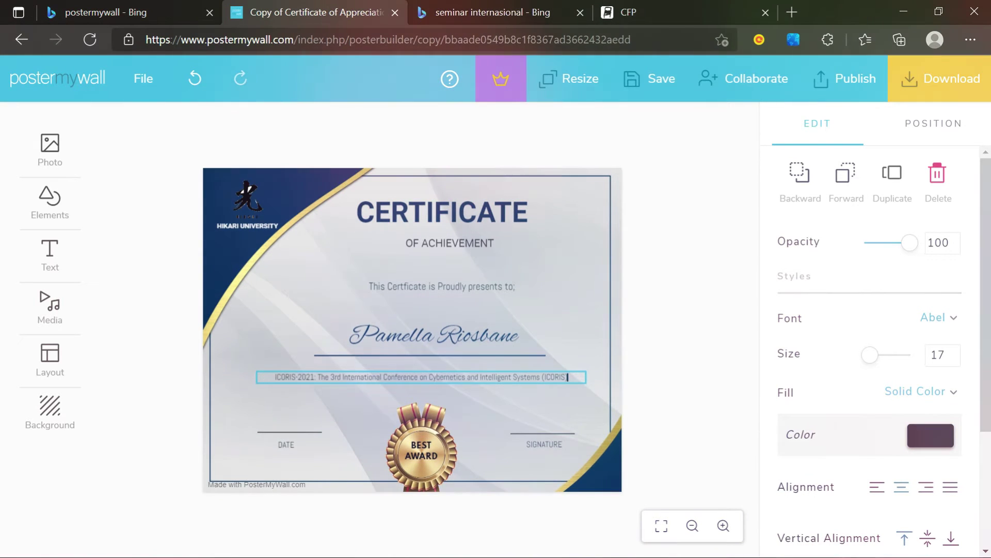
pyautogui.press('Home')
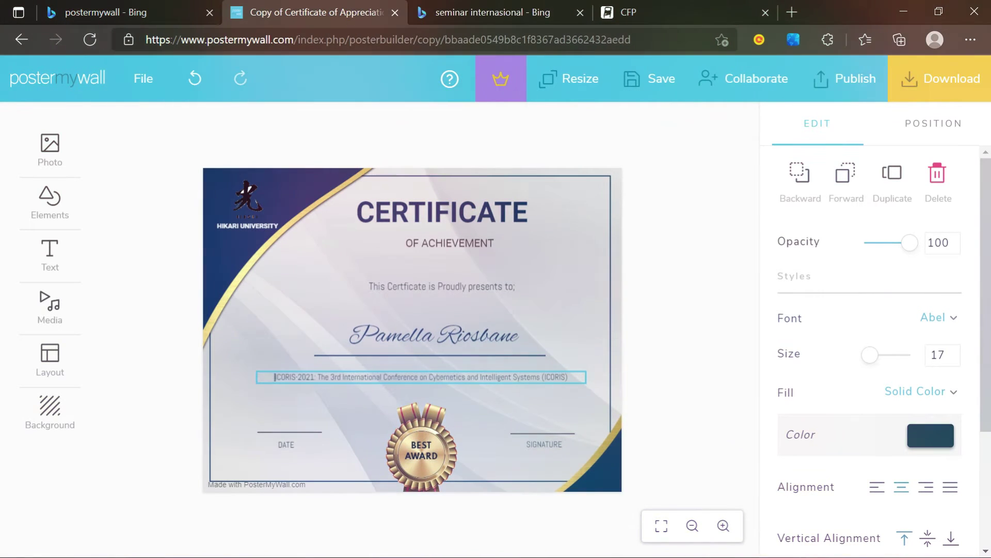
pyautogui.write('a Keyno')
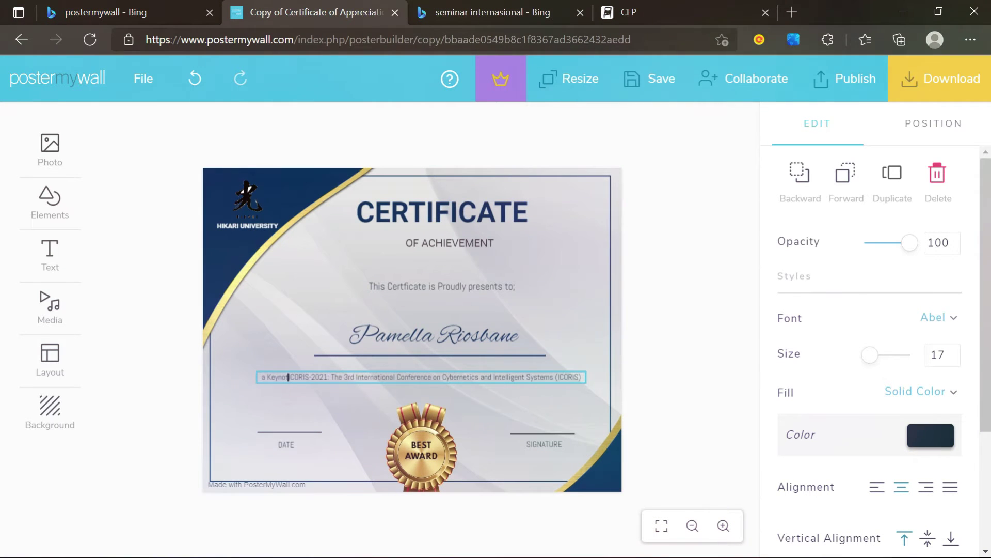
pyautogui.write('te S')
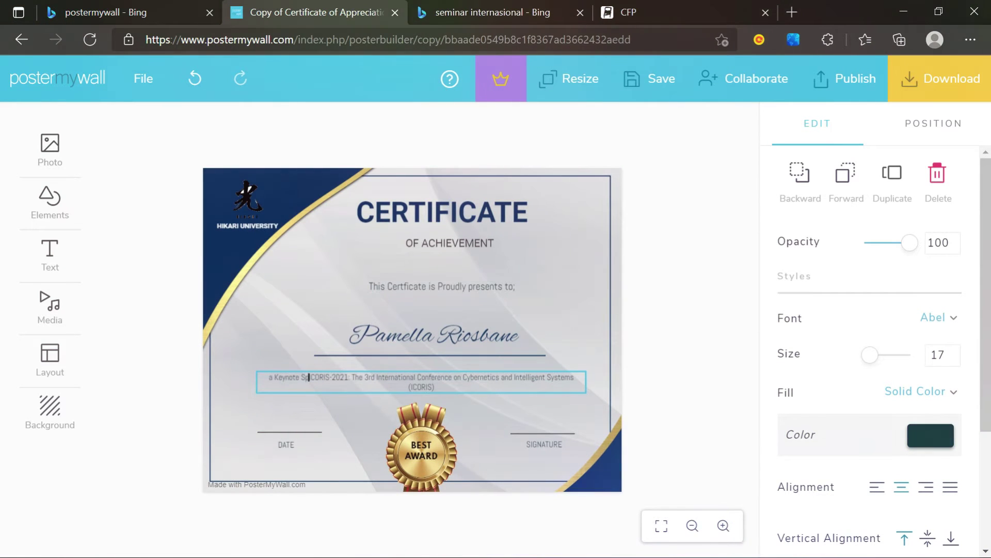
pyautogui.write('peaker')
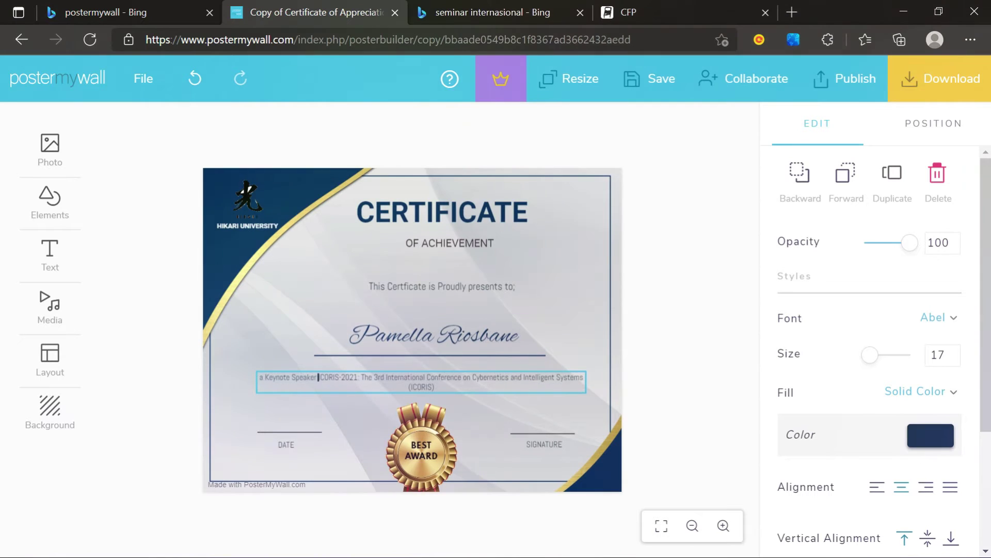
pyautogui.write(' at')
pyautogui.press('Return')
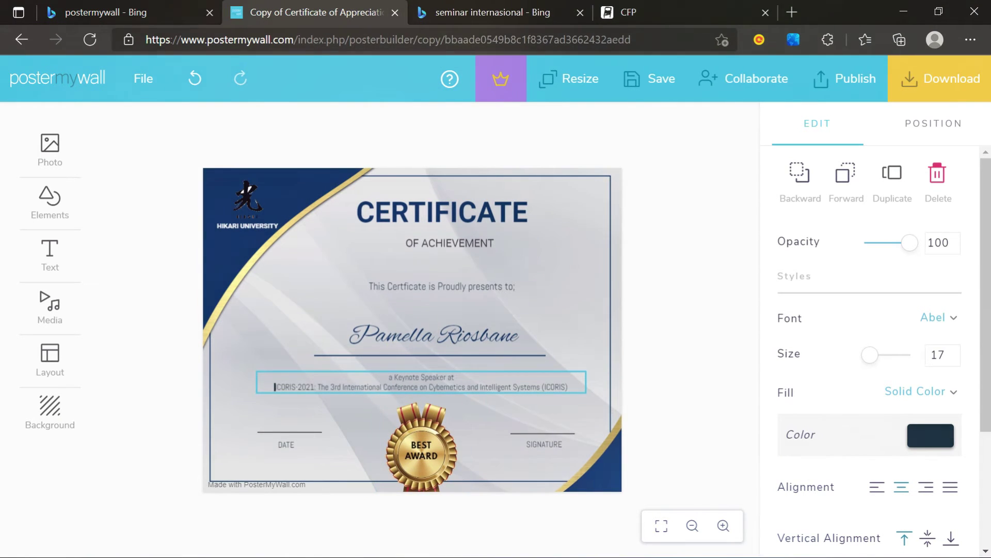
pyautogui.click(676, 391)
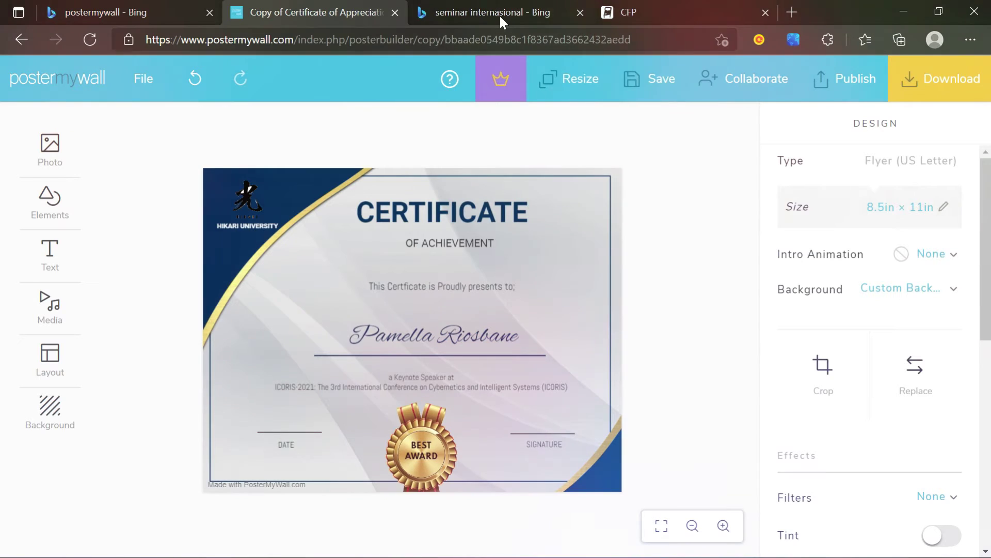
# - Copy 'October 25-26, 2021' from the EasyChair CFP page and return to the certificate's description box
pyautogui.click(618, 14)
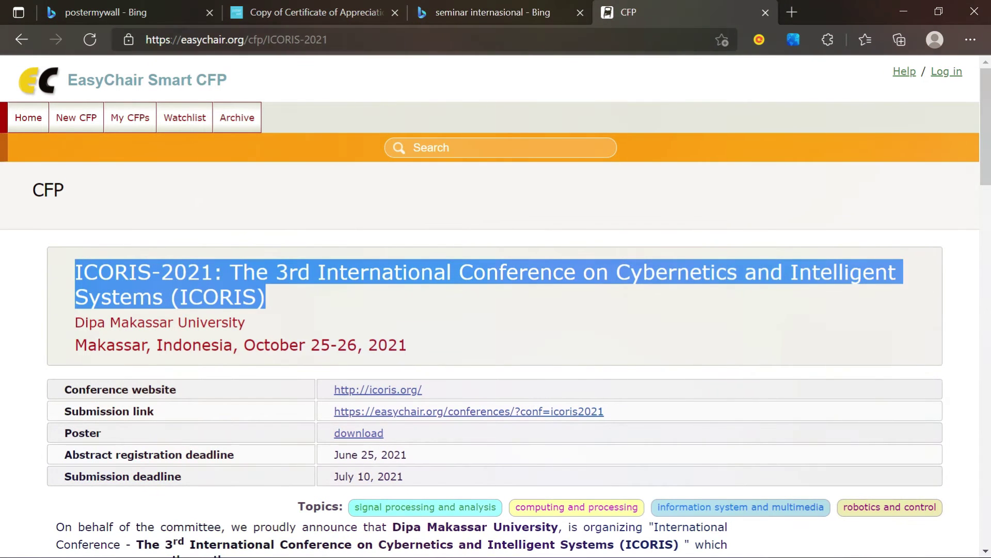
pyautogui.moveTo(244, 344); pyautogui.dragTo(419, 350)
pyautogui.hotkey('ctrl', 'c')
pyautogui.rightClick(349, 343)
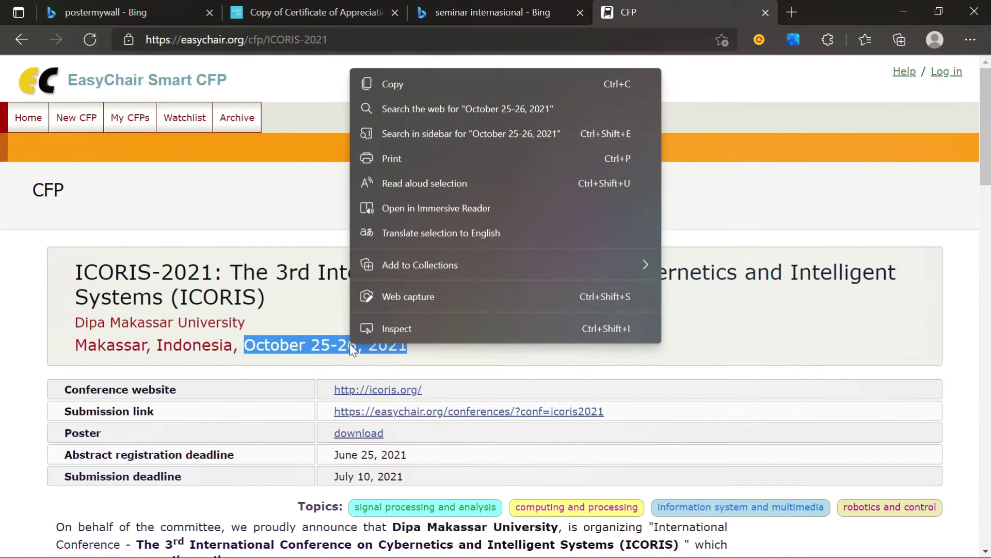
pyautogui.click(404, 84)
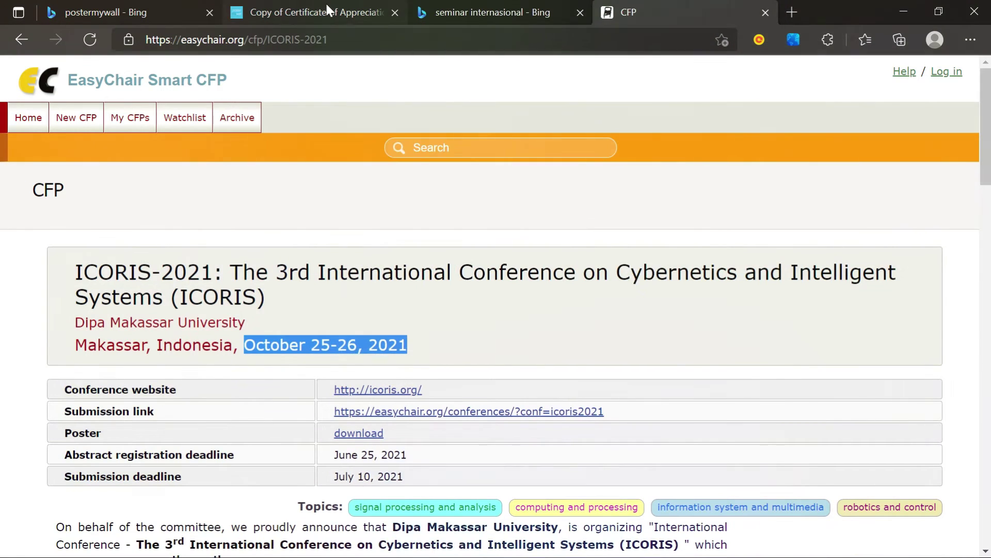
pyautogui.click(325, 6)
pyautogui.click(569, 394)
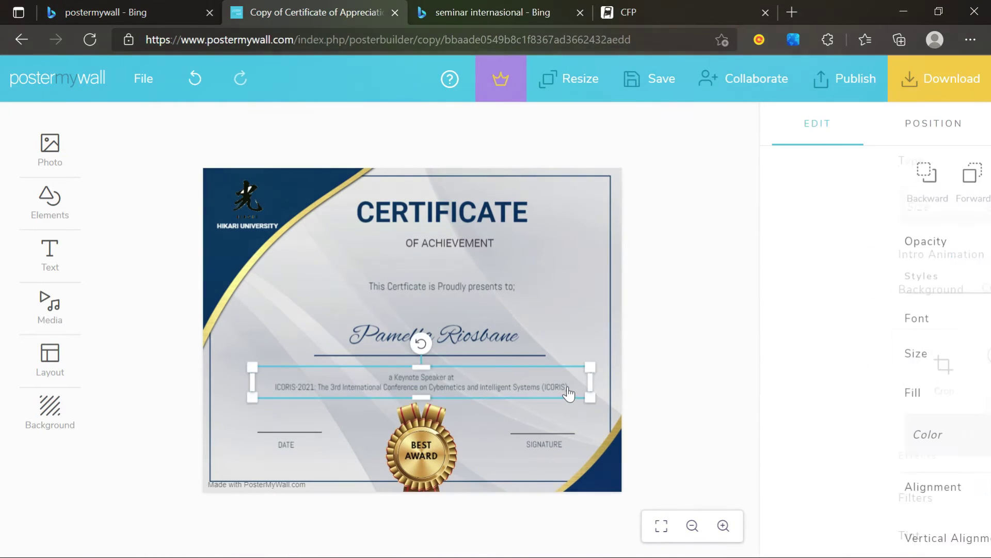
# - Add a 'Tokyo, October 25-26, 2021' line under the conference description
pyautogui.click(567, 388)
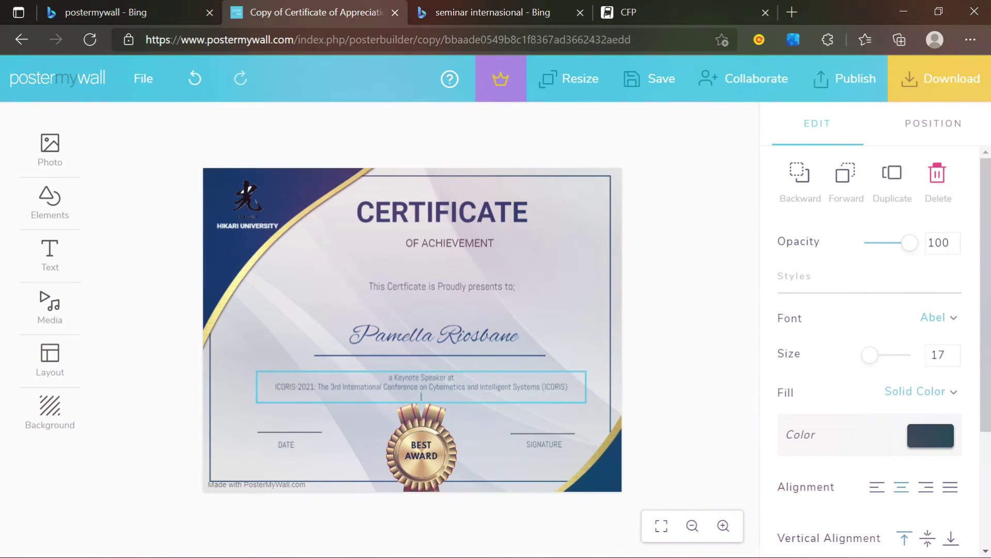
pyautogui.write('Tokyo, October 25-26, 2021')
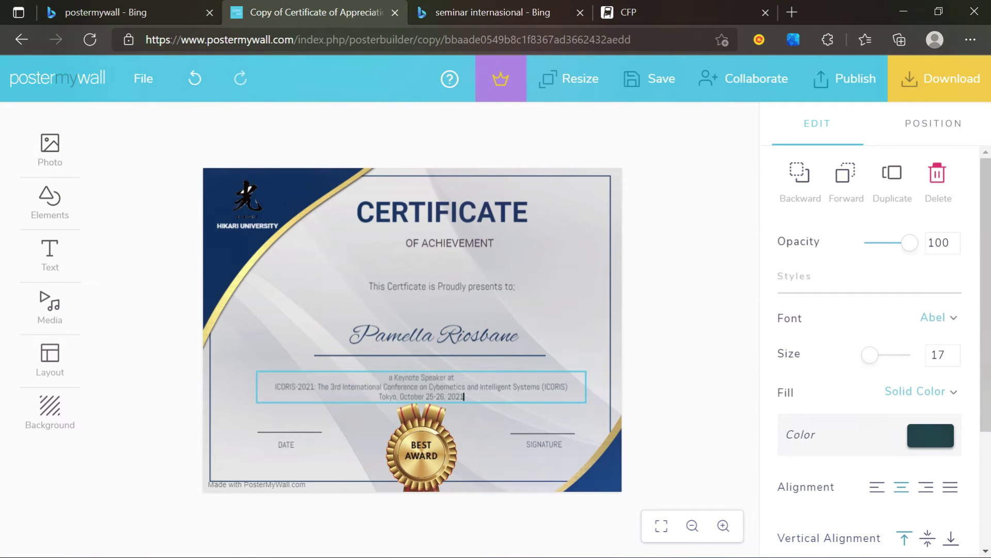
pyautogui.click(658, 393)
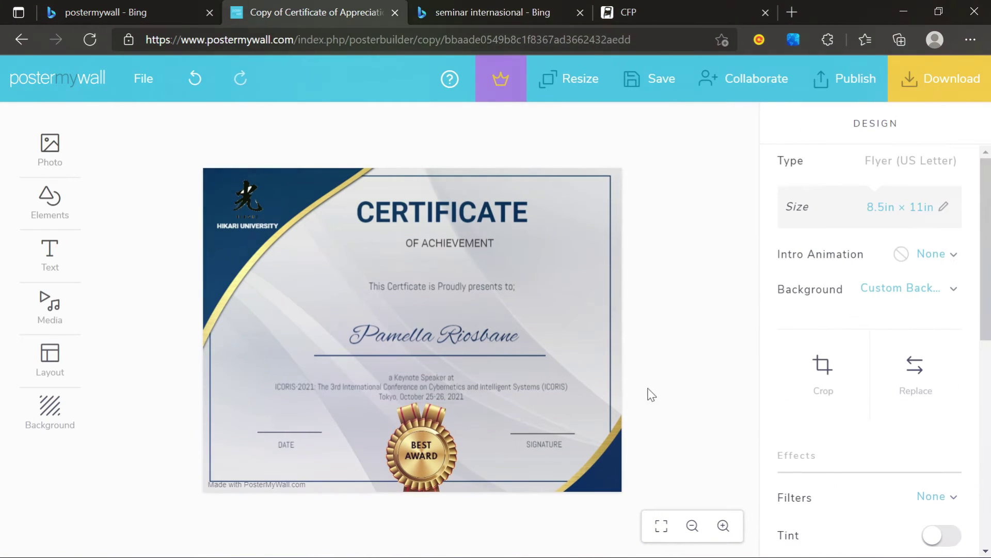
# - Replace DATE with October 25-26, 2021 under the left line and delete the SIGNATURE label
pyautogui.doubleClick(287, 445)
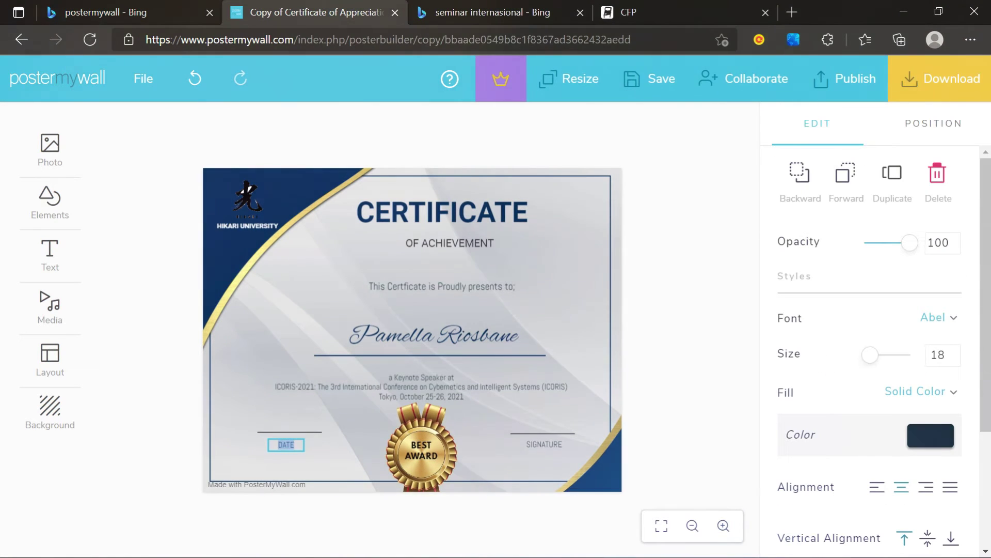
pyautogui.hotkey('ctrl', 'v')
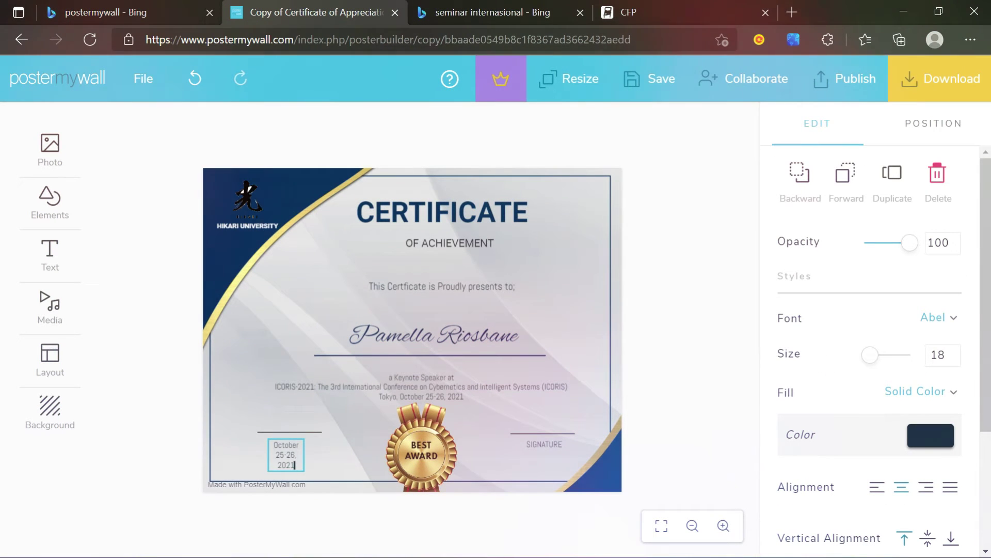
pyautogui.click(329, 459)
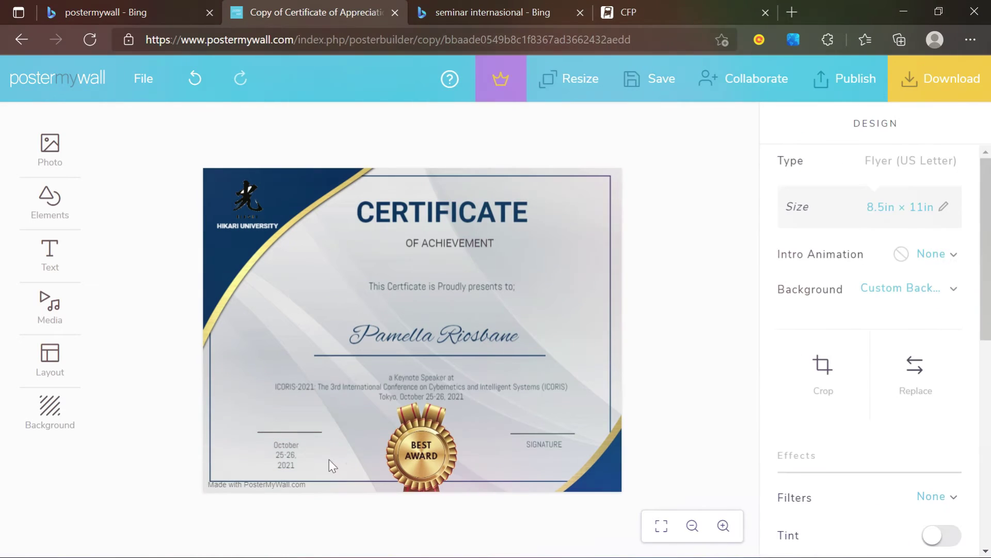
pyautogui.click(298, 454)
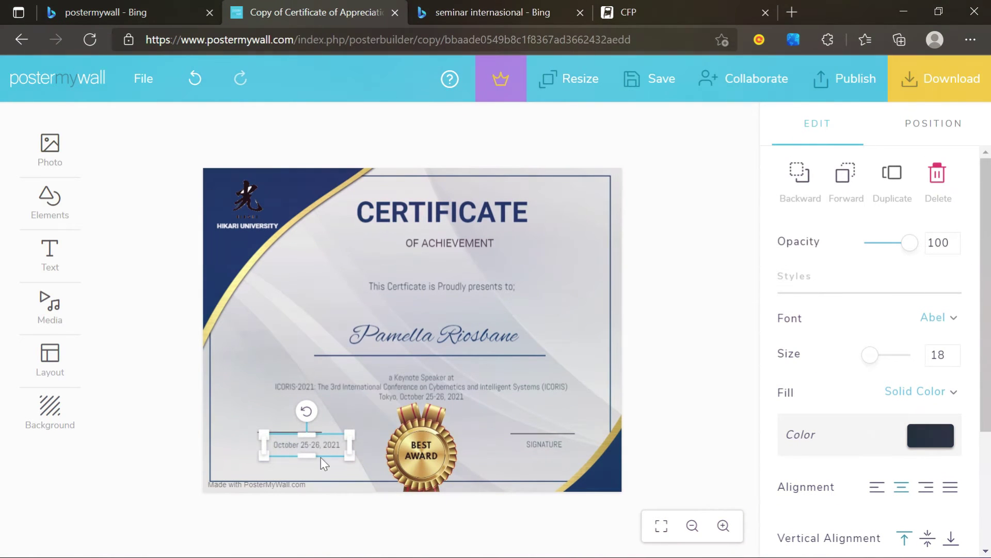
pyautogui.click(327, 464)
pyautogui.moveTo(319, 452); pyautogui.dragTo(305, 443)
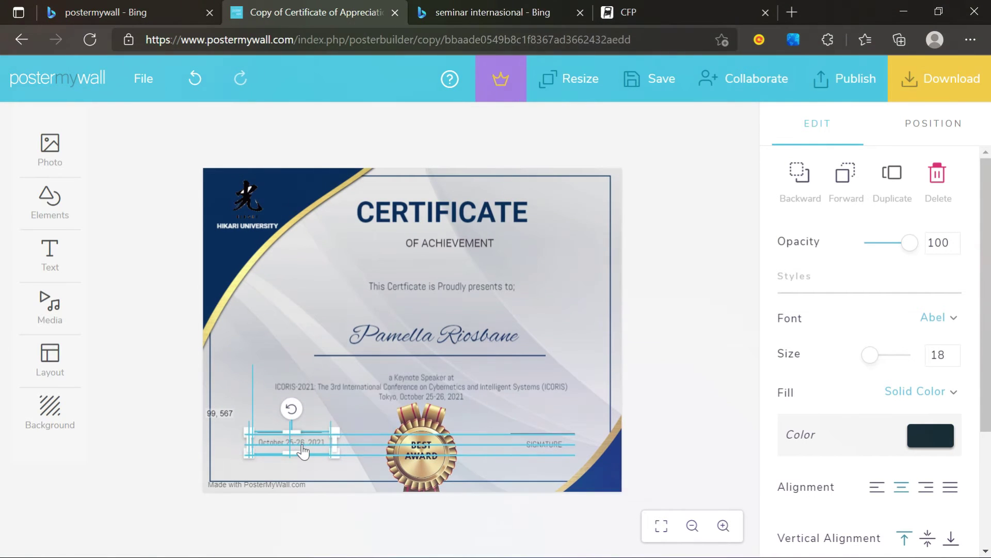
pyautogui.click(705, 427)
pyautogui.click(545, 447)
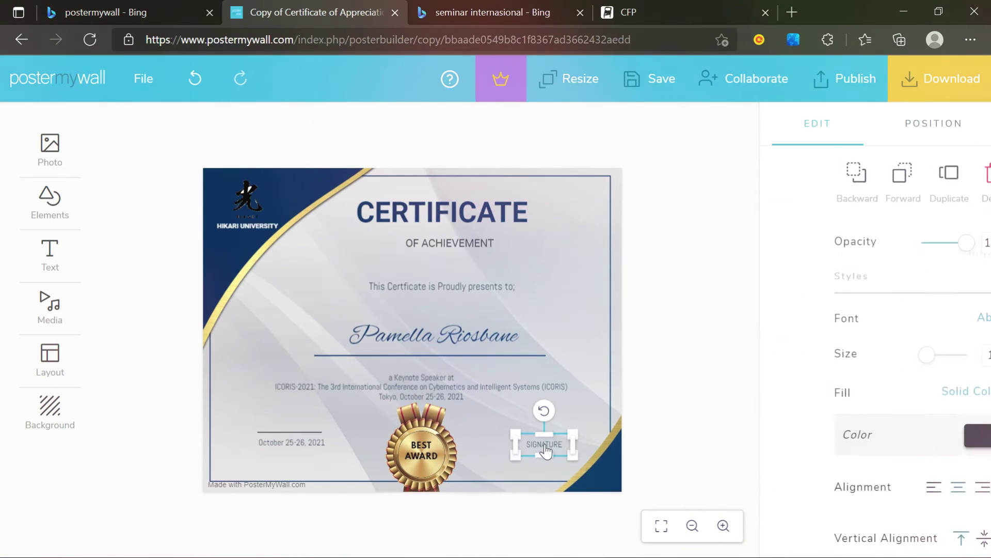
pyautogui.press('Delete')
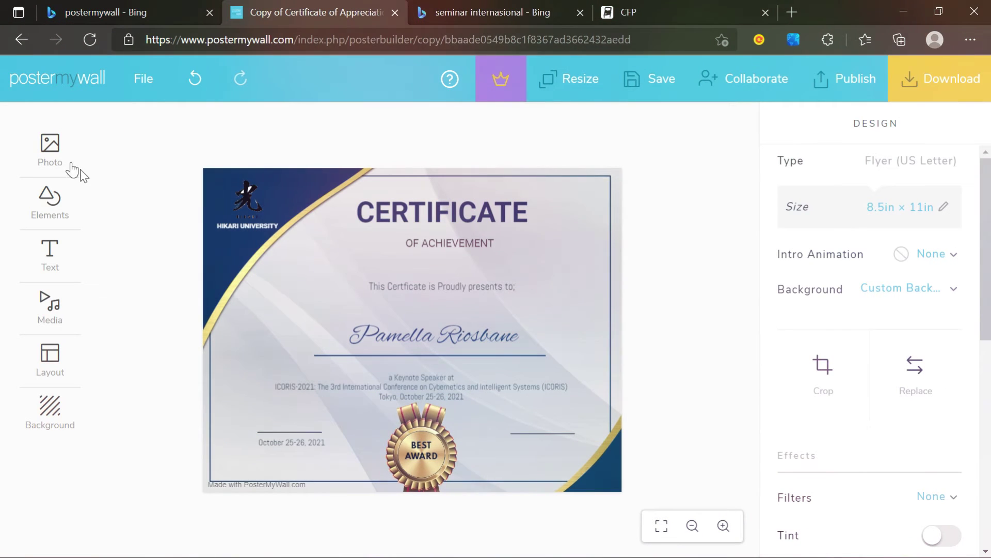
# - Upload the tanda-tangan signature image from Downloads and add it to the certificate
pyautogui.click(72, 168)
pyautogui.click(166, 143)
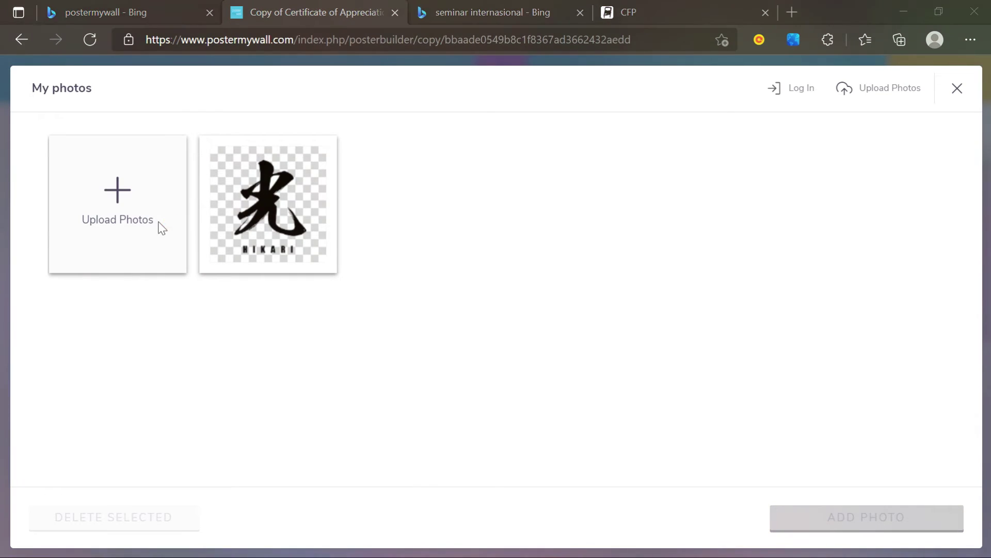
pyautogui.click(159, 226)
pyautogui.click(201, 135)
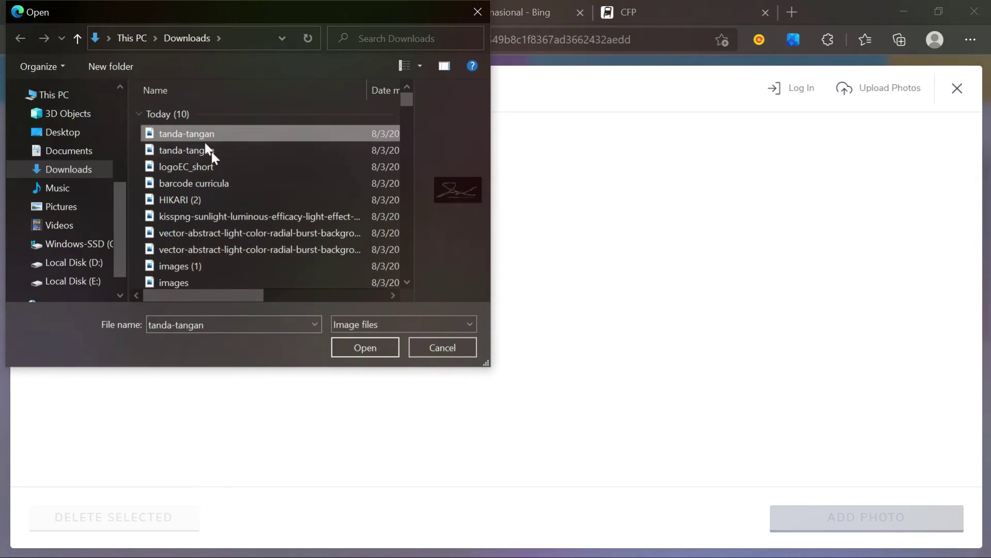
pyautogui.click(199, 149)
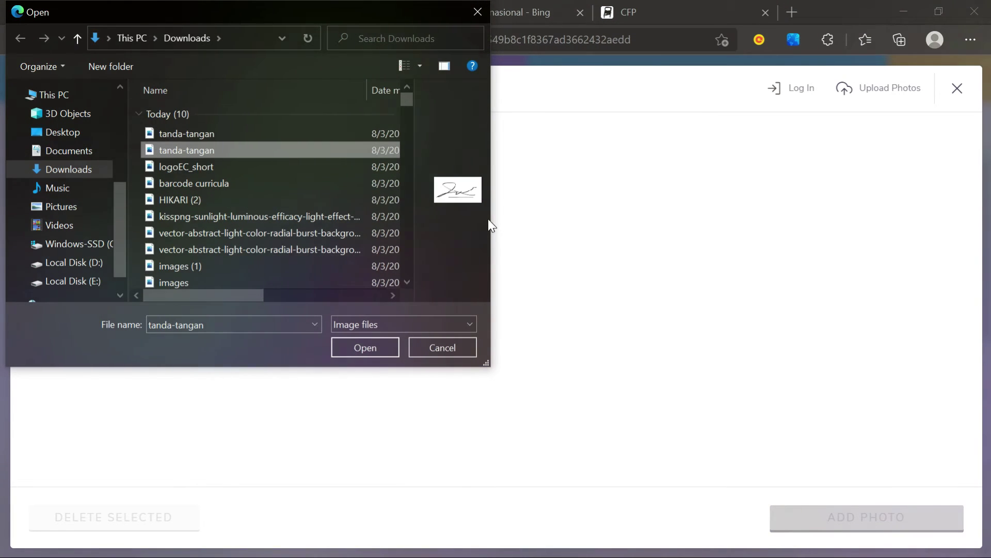
pyautogui.moveTo(489, 222); pyautogui.dragTo(694, 272)
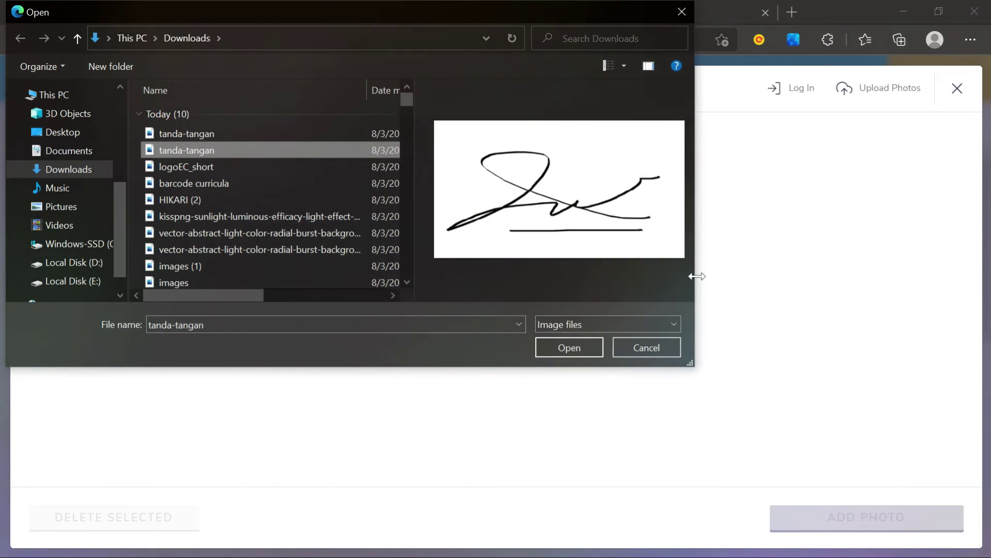
pyautogui.click(206, 135)
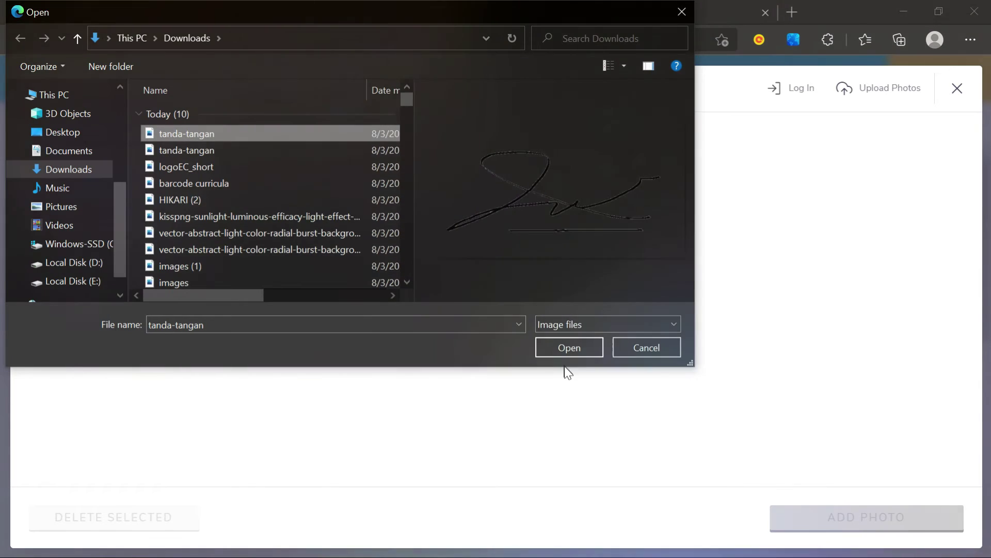
pyautogui.click(571, 345)
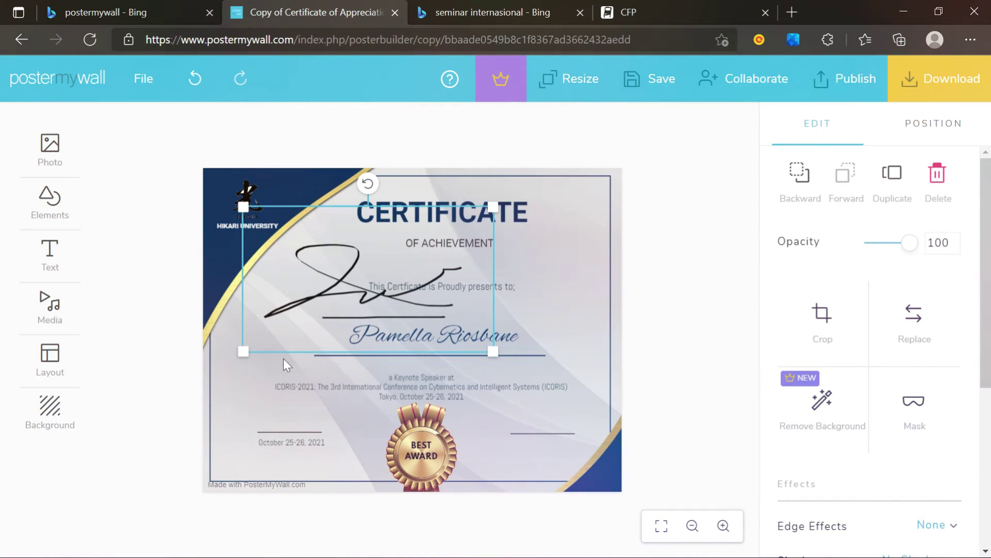
# - Shrink the signature onto the right signature line and nudge the date text and its underline
pyautogui.moveTo(244, 351); pyautogui.dragTo(416, 257)
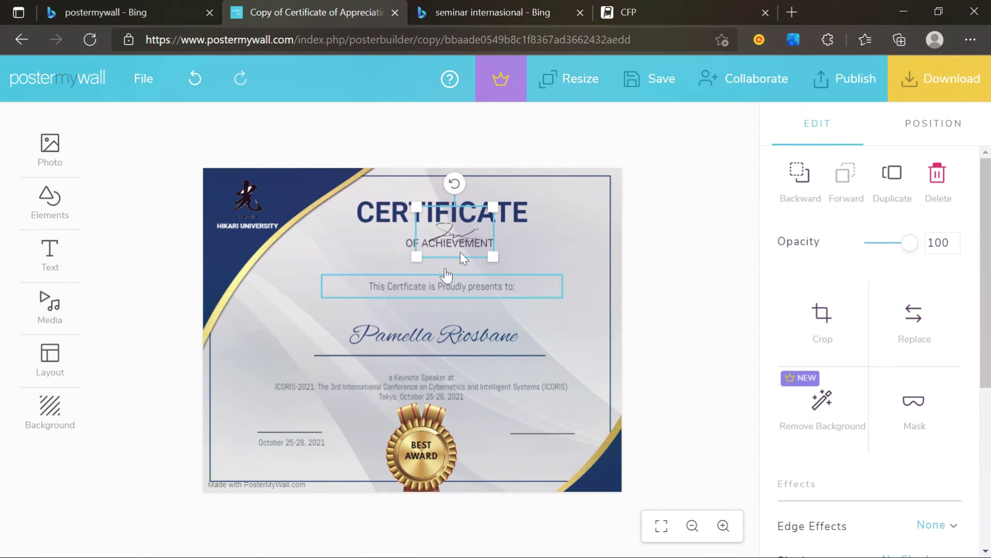
pyautogui.moveTo(474, 239)
pyautogui.mouseDown()
pyautogui.moveTo(527, 319)
pyautogui.moveTo(566, 471)
pyautogui.moveTo(550, 452)
pyautogui.moveTo(556, 444)
pyautogui.mouseUp()
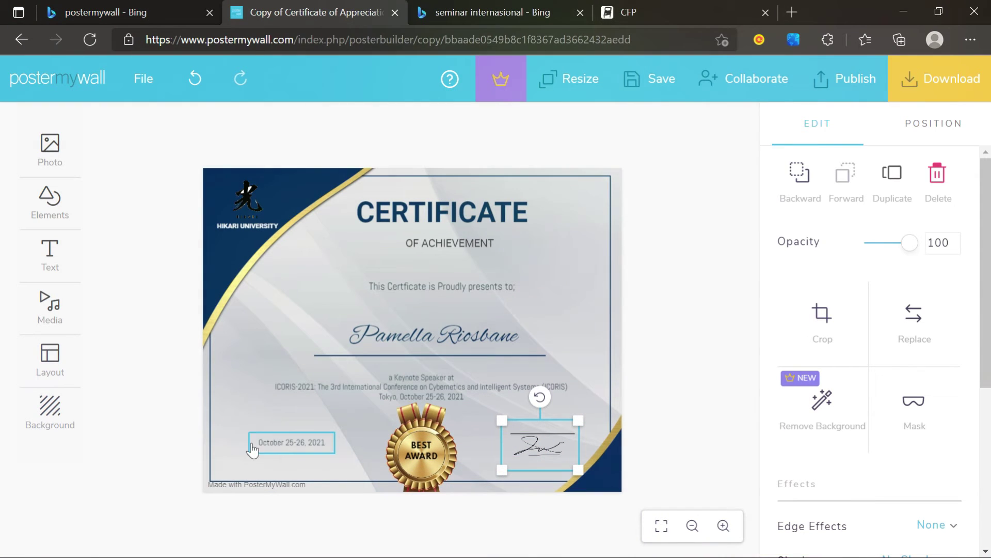
pyautogui.click(172, 444)
pyautogui.click(302, 450)
pyautogui.moveTo(302, 450); pyautogui.dragTo(300, 423)
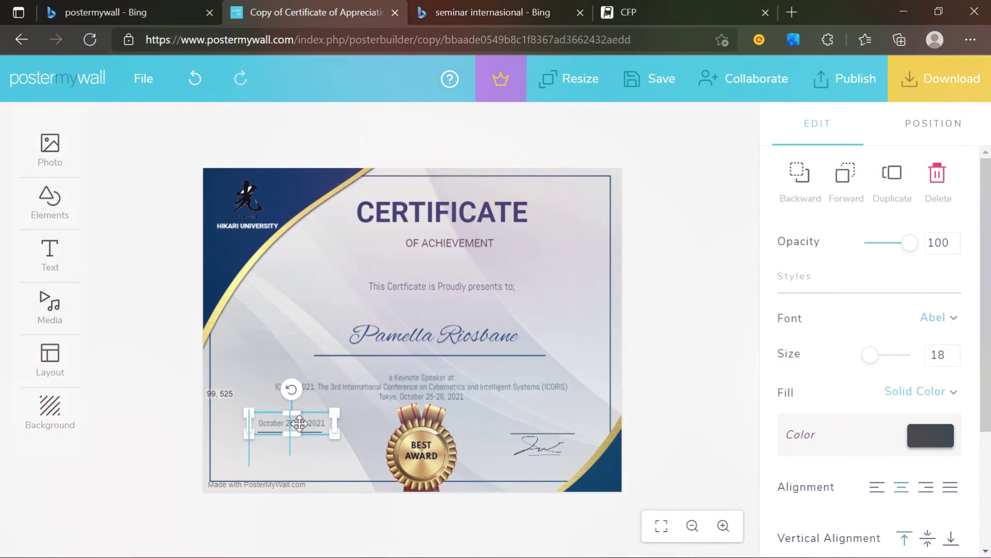
pyautogui.click(319, 451)
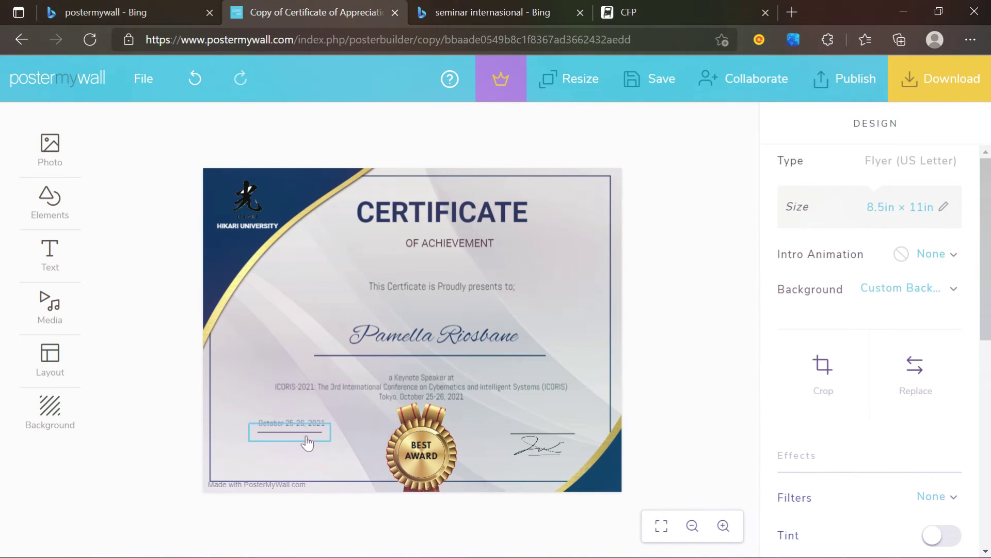
pyautogui.moveTo(307, 443)
pyautogui.mouseDown()
pyautogui.moveTo(316, 430)
pyautogui.moveTo(316, 438)
pyautogui.mouseUp()
# - Position the signature and its line together on the bottom right, opposite the date
pyautogui.moveTo(548, 445); pyautogui.dragTo(548, 425)
pyautogui.moveTo(545, 468); pyautogui.dragTo(571, 435)
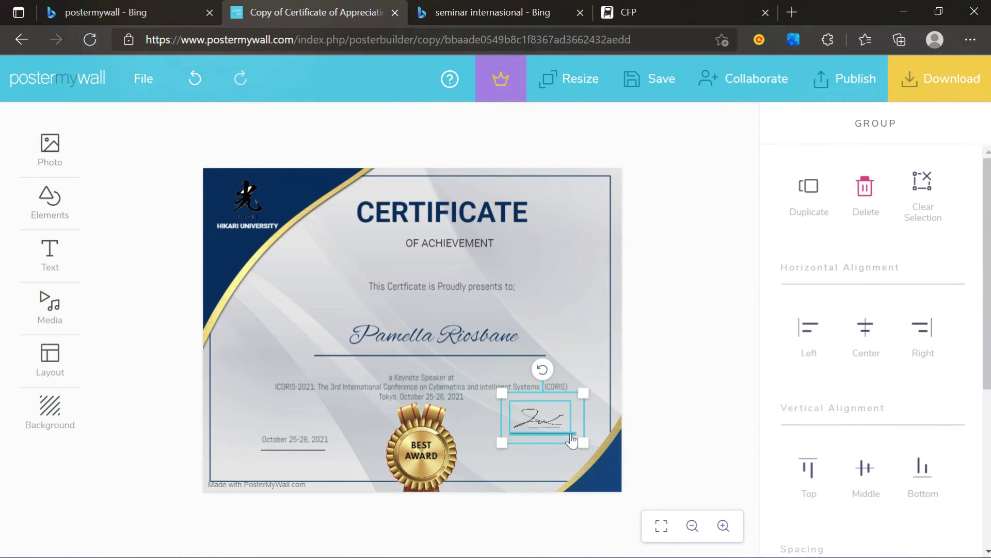
pyautogui.moveTo(572, 417); pyautogui.dragTo(551, 439)
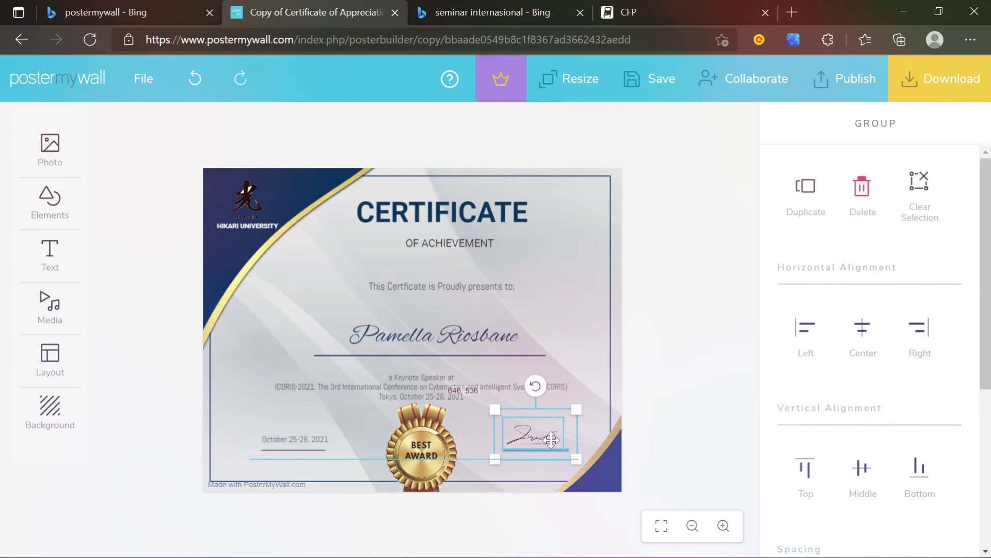
pyautogui.click(681, 426)
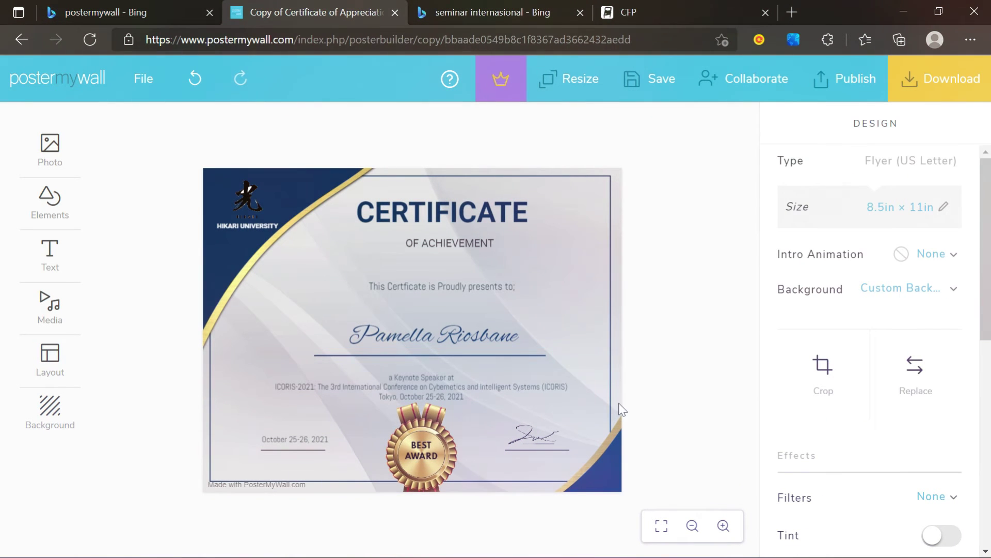
# - Move the recipient name and the keynote speaker description up slightly
pyautogui.moveTo(427, 336); pyautogui.dragTo(414, 323)
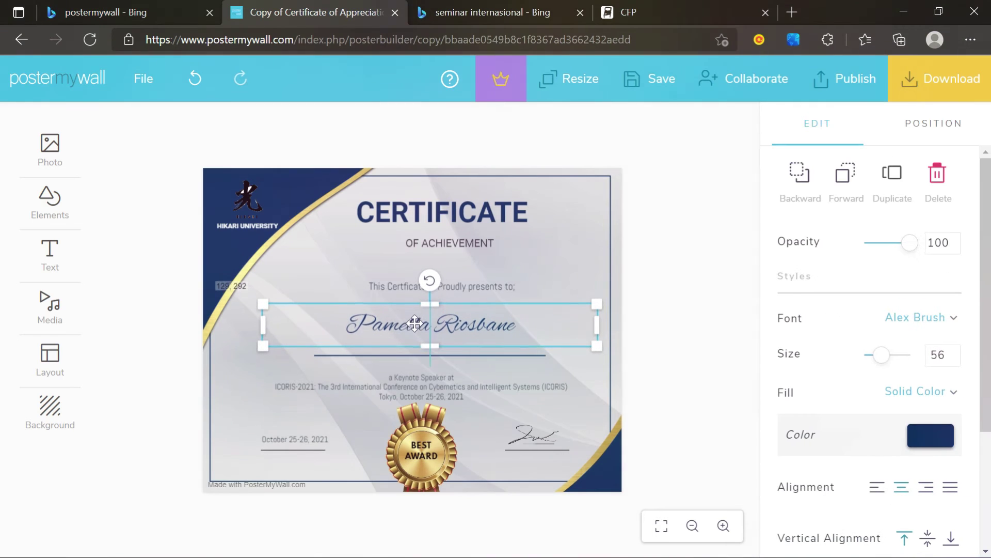
pyautogui.click(474, 366)
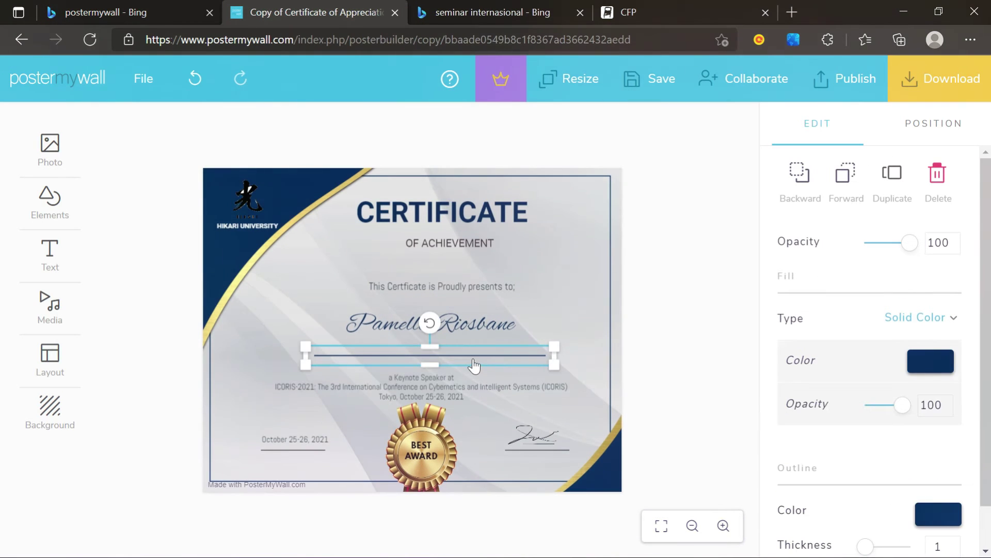
pyautogui.moveTo(456, 392); pyautogui.dragTo(452, 384)
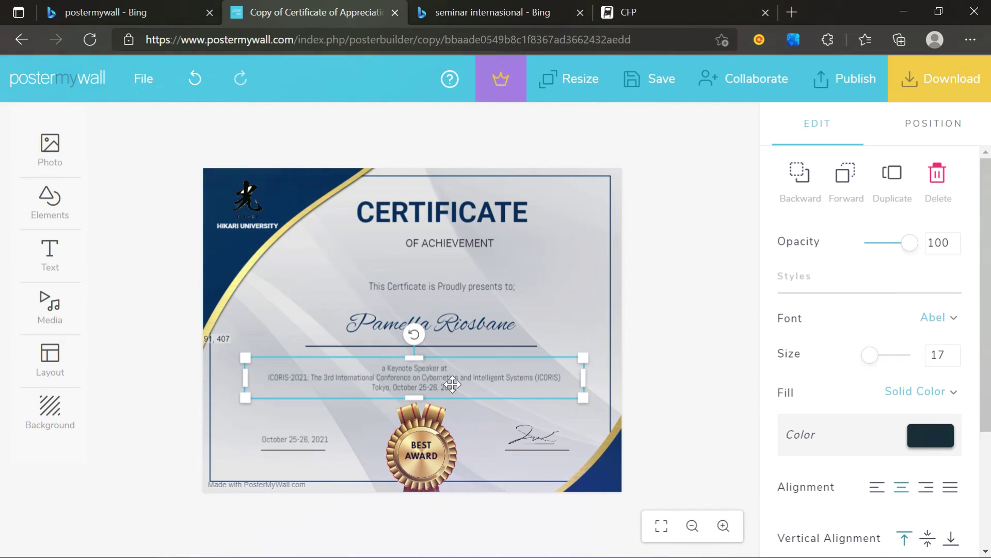
pyautogui.click(648, 407)
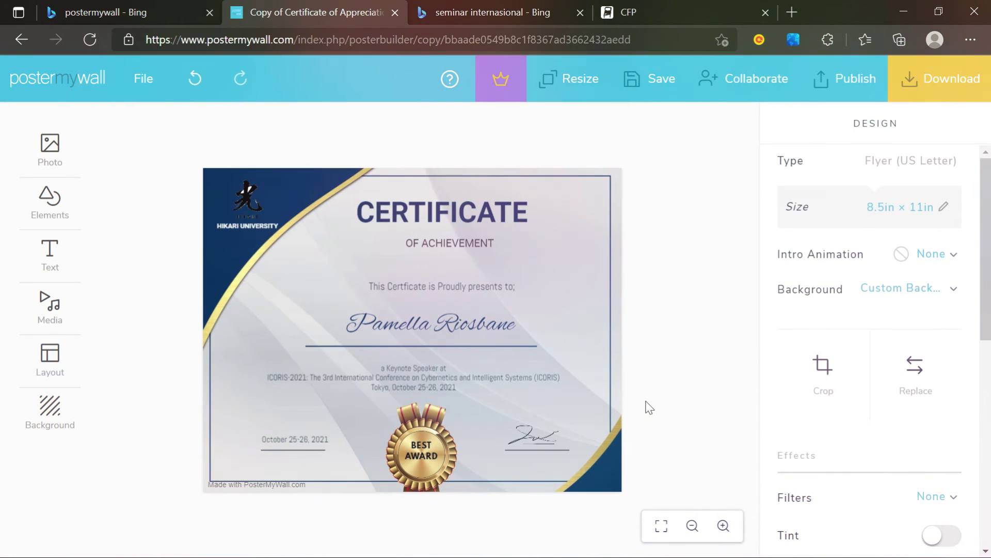
# - Check the whole certificate layout, including OF ACHIEVEMENT, and bring up the download options
pyautogui.click(661, 529)
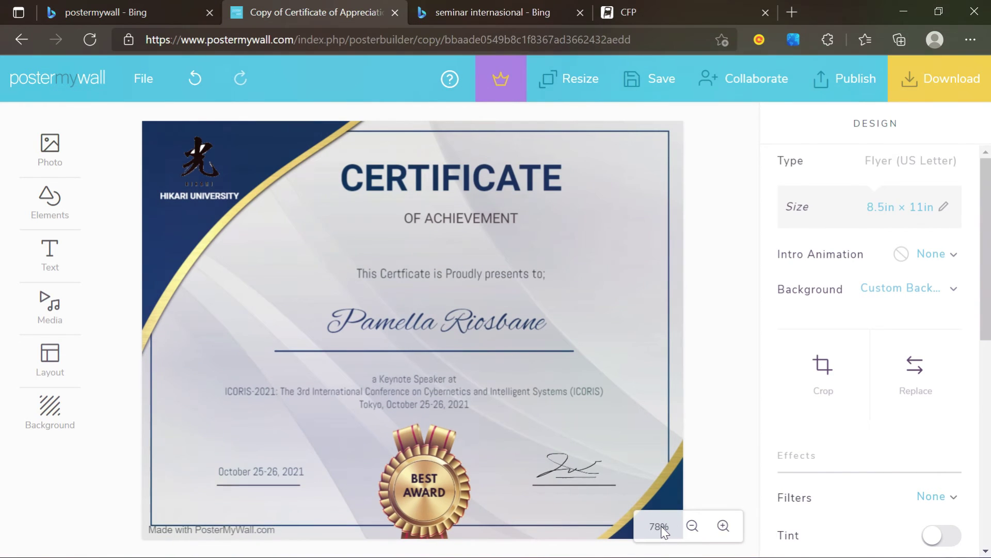
pyautogui.click(693, 527)
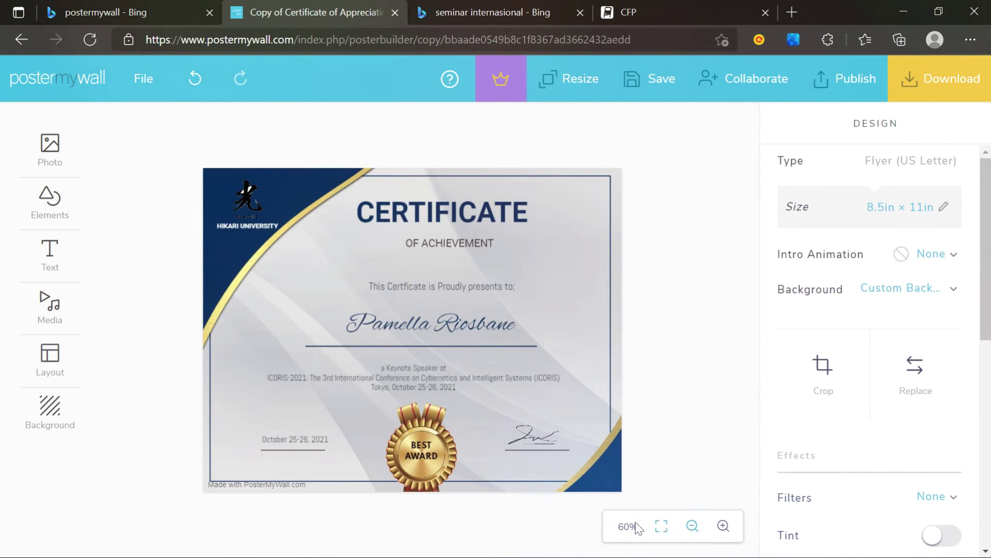
pyautogui.click(454, 244)
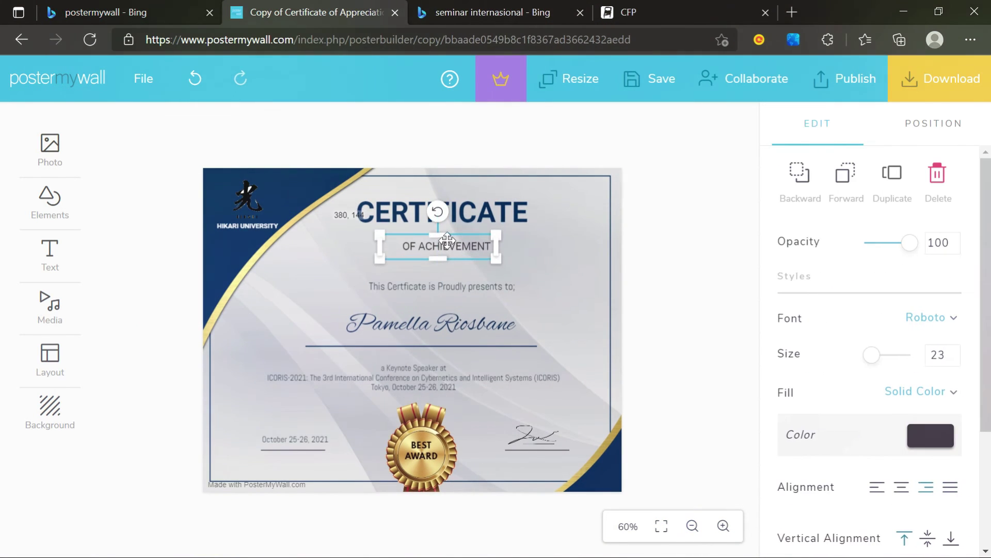
pyautogui.click(698, 298)
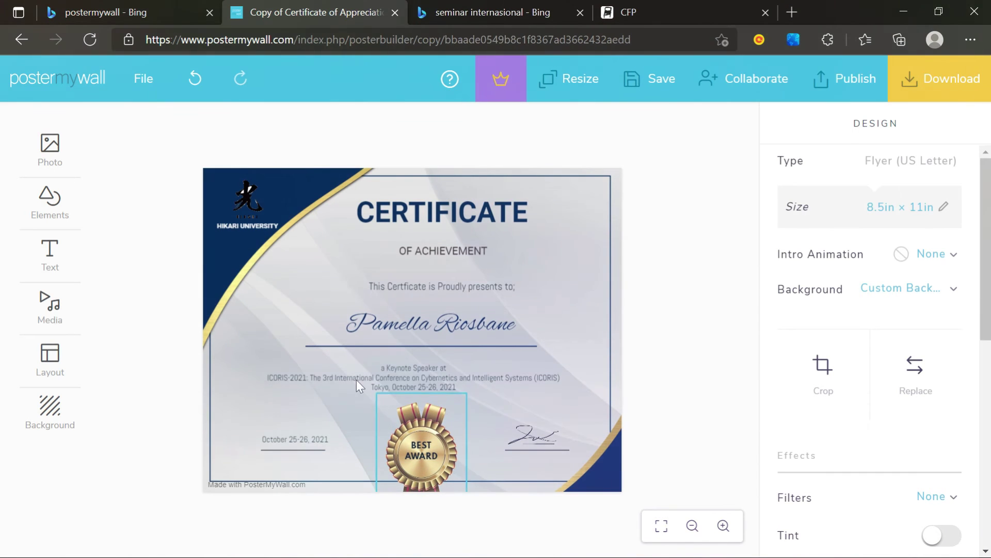
pyautogui.click(949, 83)
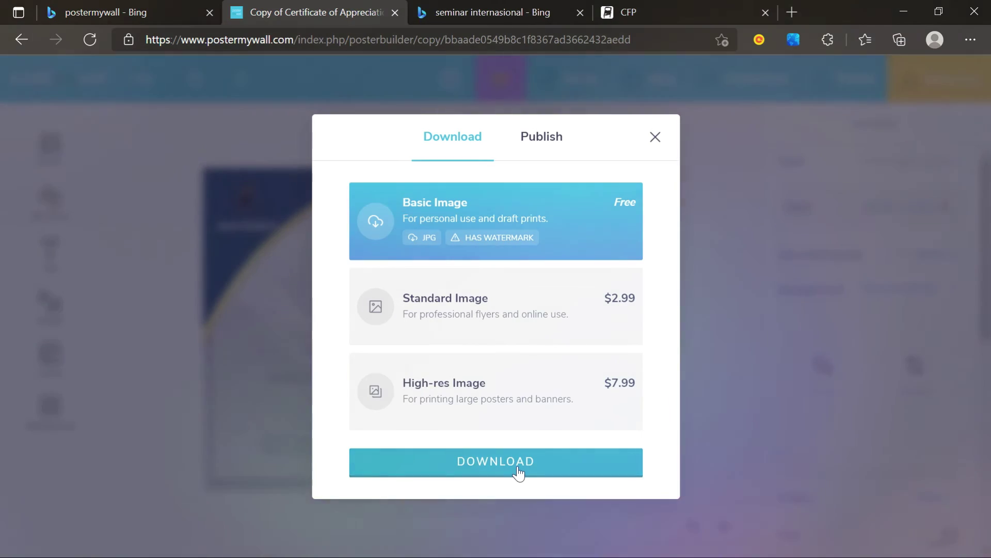
# - Download the certificate as a free Basic Image JPG and view it maximized in Photos
pyautogui.click(518, 471)
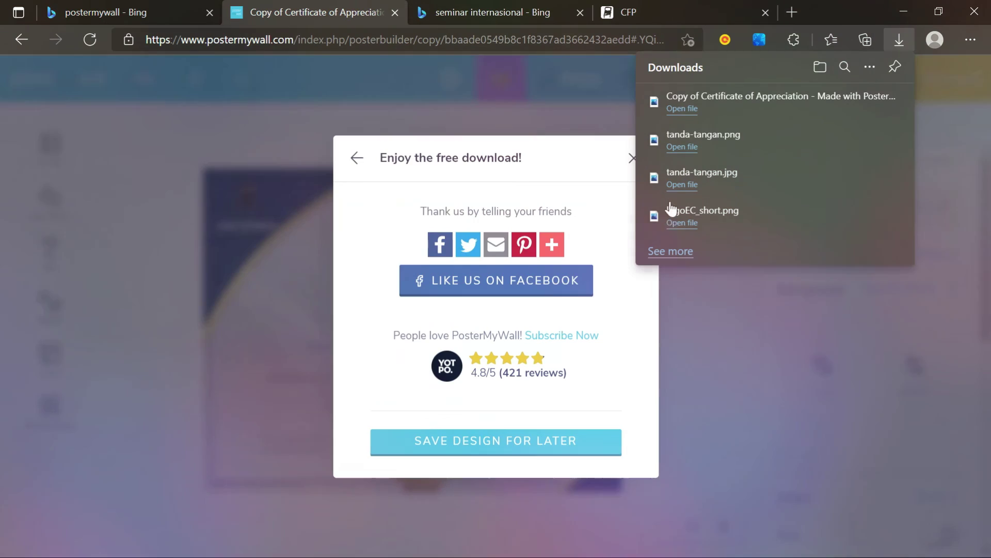
pyautogui.click(682, 109)
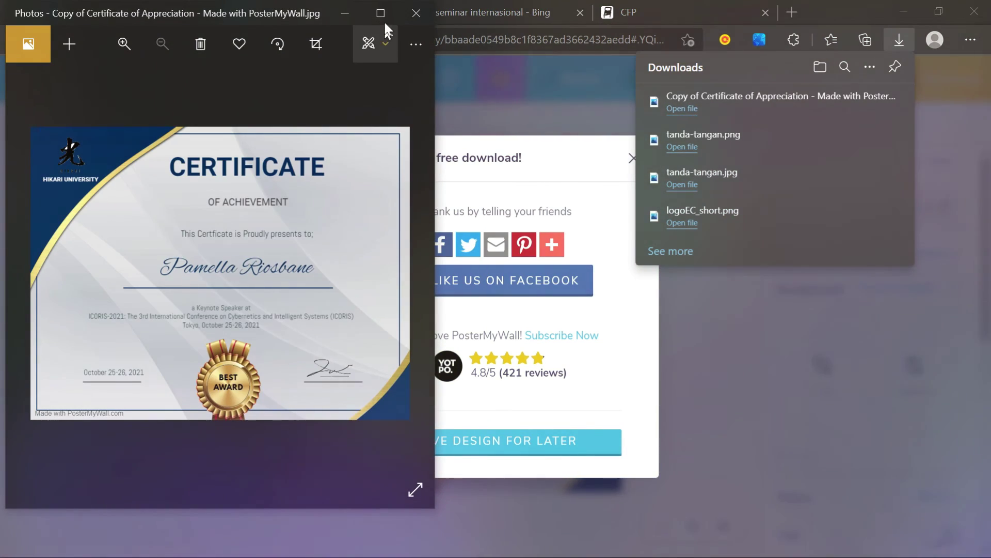
pyautogui.click(383, 14)
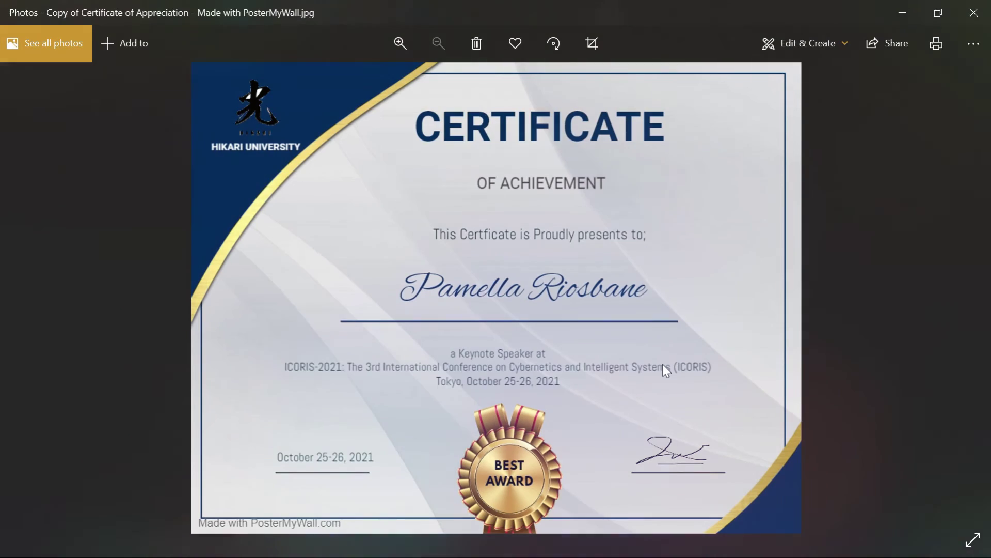